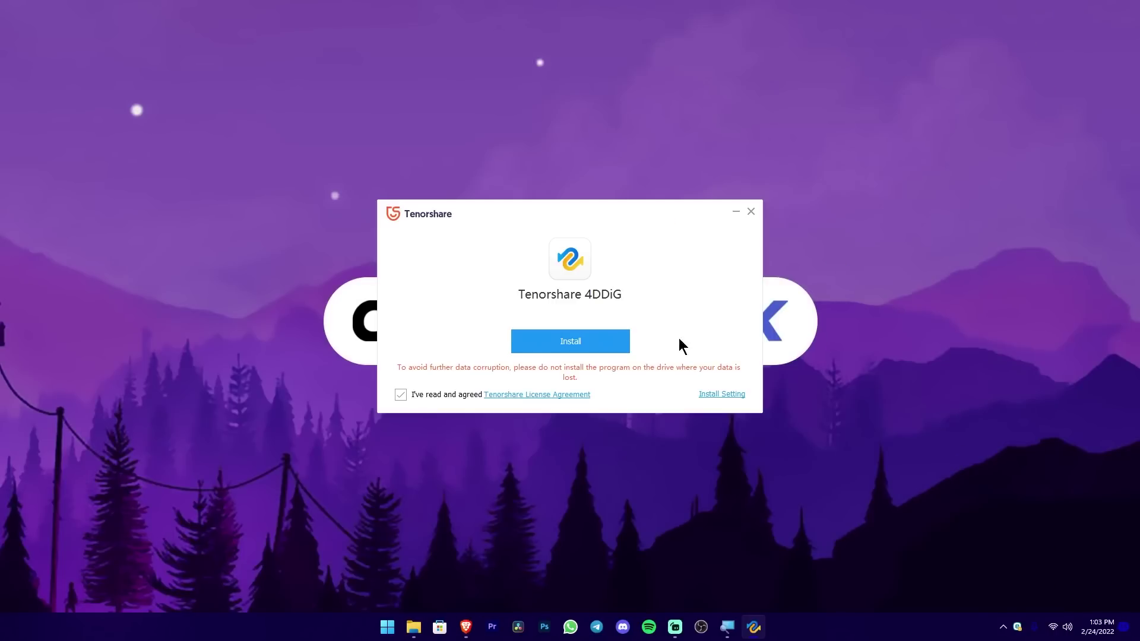
Install Tenorshare 4DDiG and launch it once the installation finishes
left_click(618, 344)
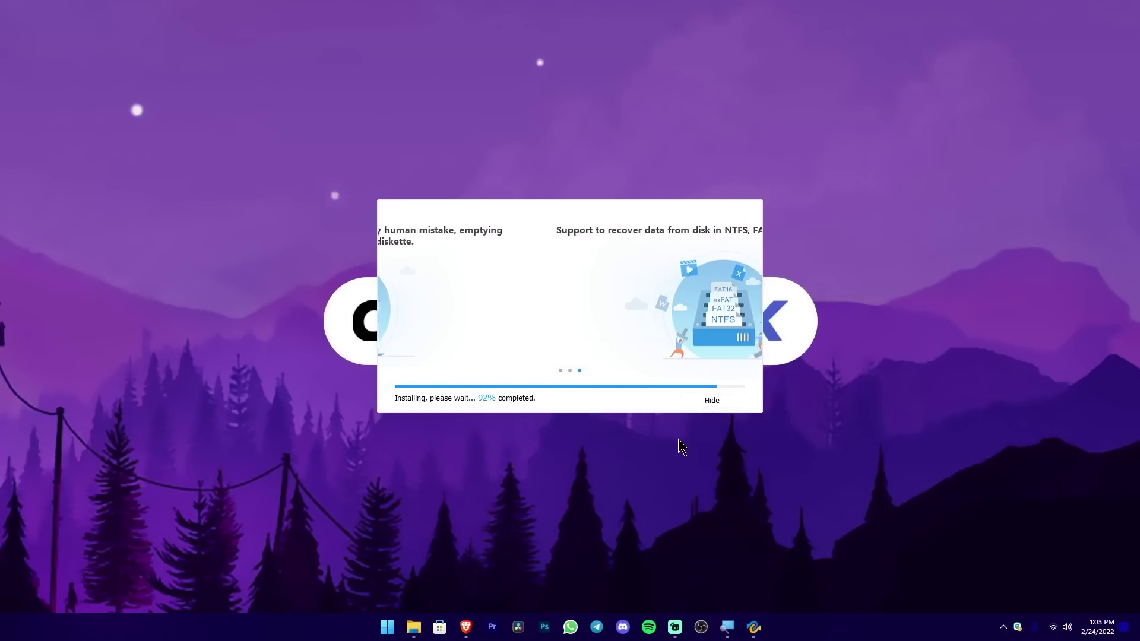
left_click(593, 345)
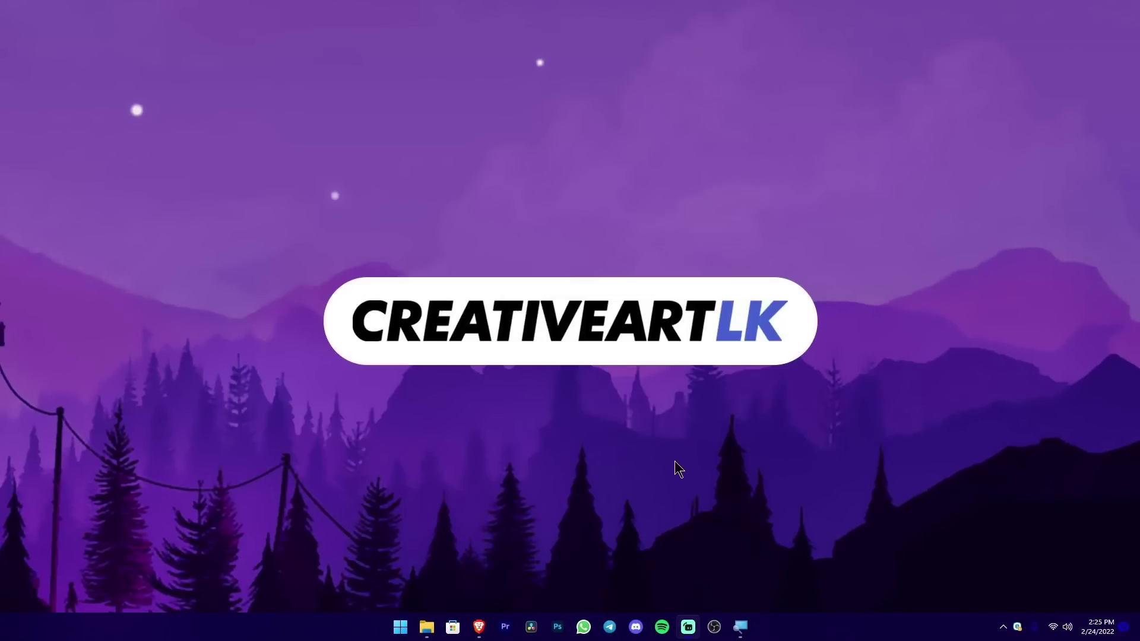
Open the MY FILE folder inside Gallary on Personal USE (D:)
left_click(427, 631)
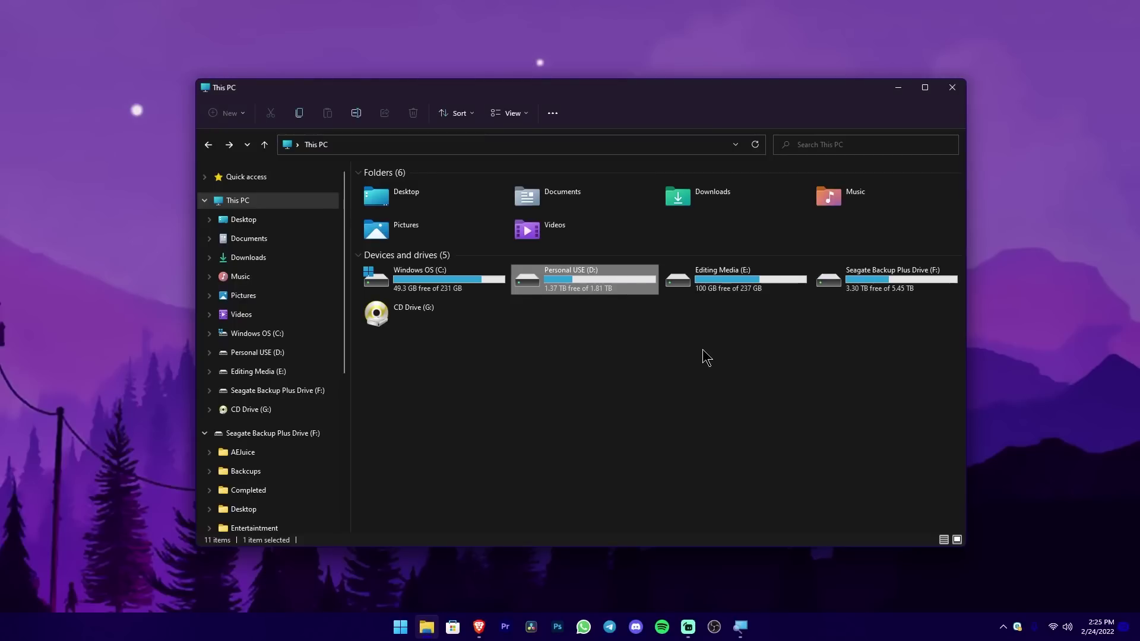
double_click(588, 282)
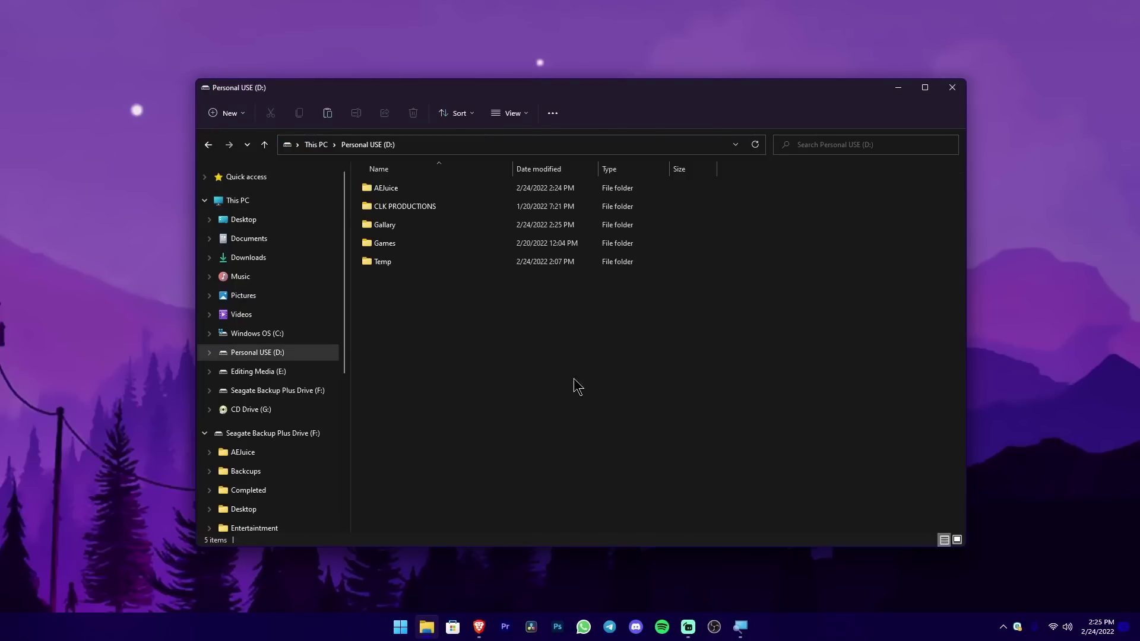
double_click(395, 225)
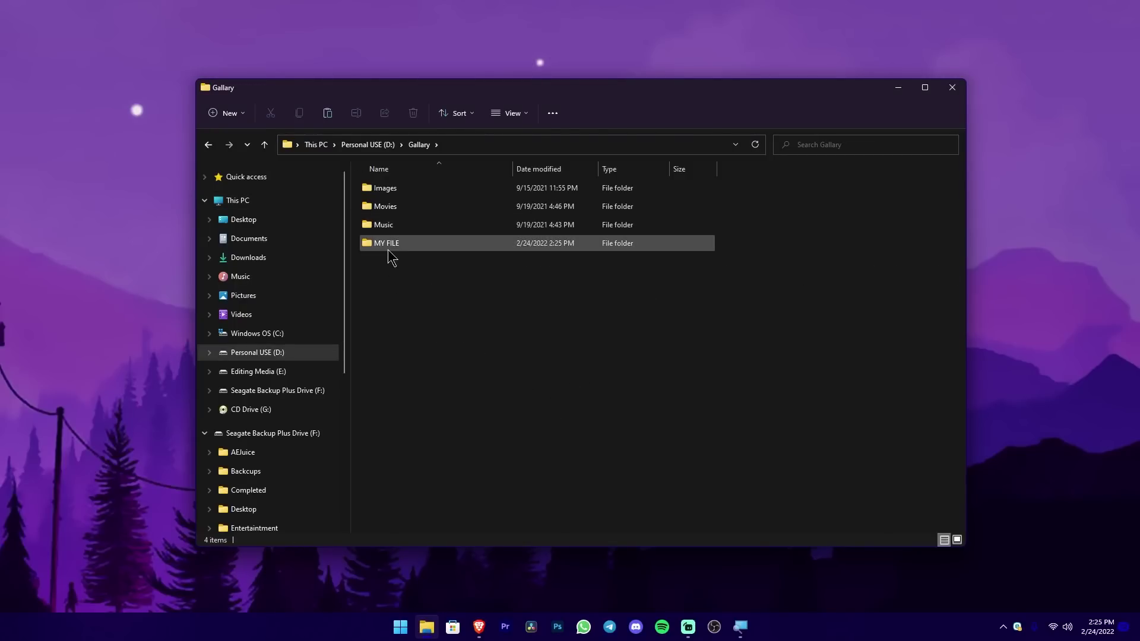
left_click(415, 243)
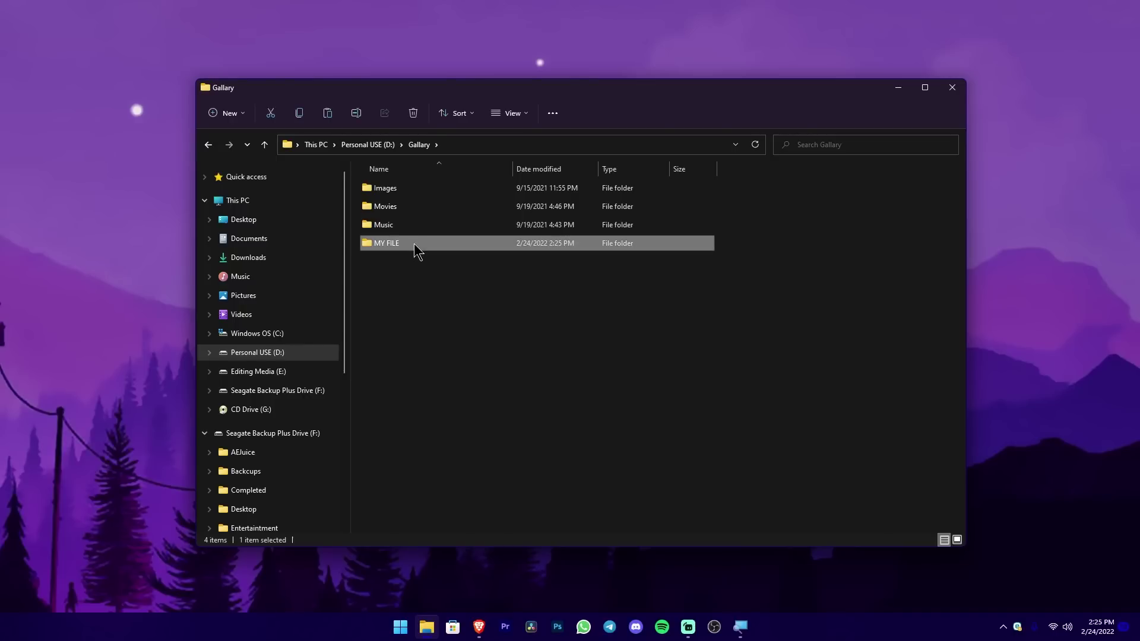
left_click(420, 282)
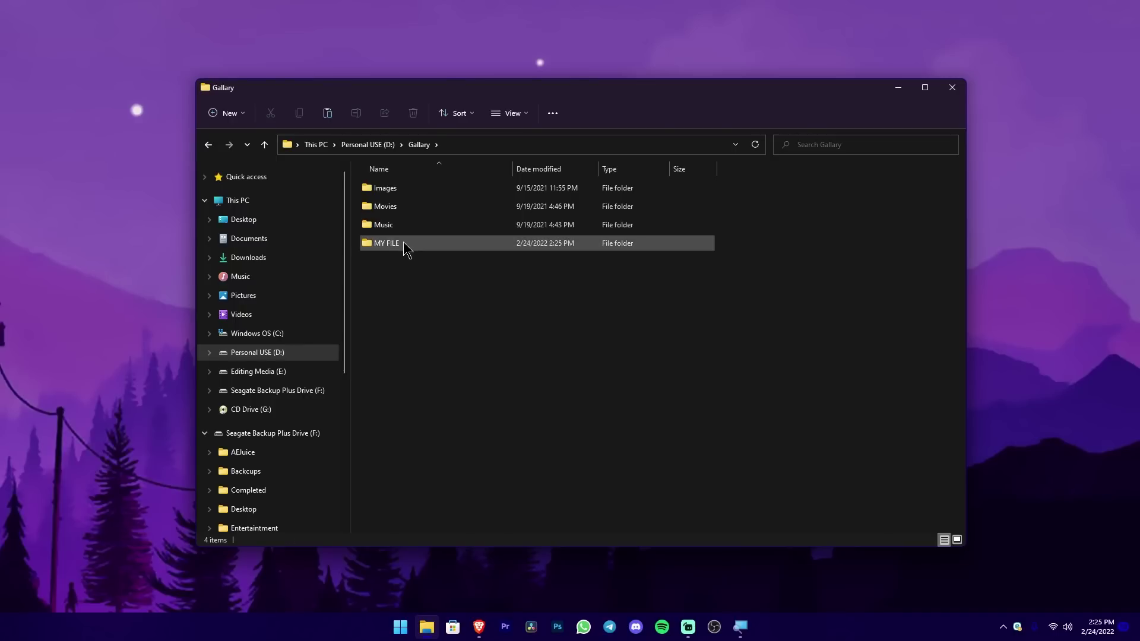
mouse_move(406, 243)
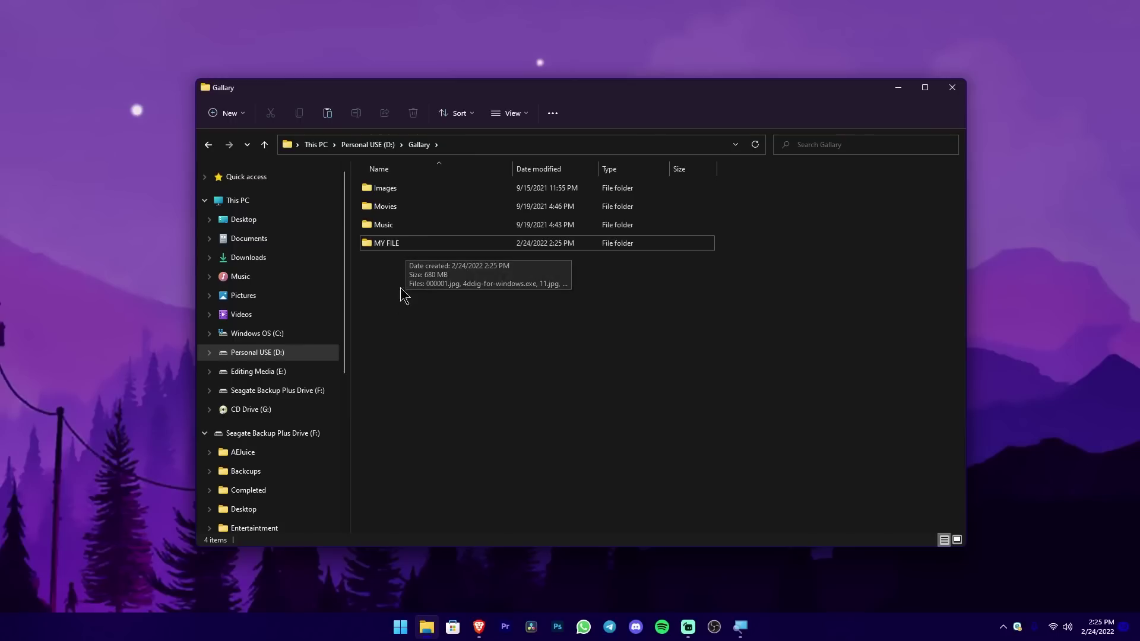
double_click(408, 249)
scroll(475, 326, "up", 5, "ctrl")
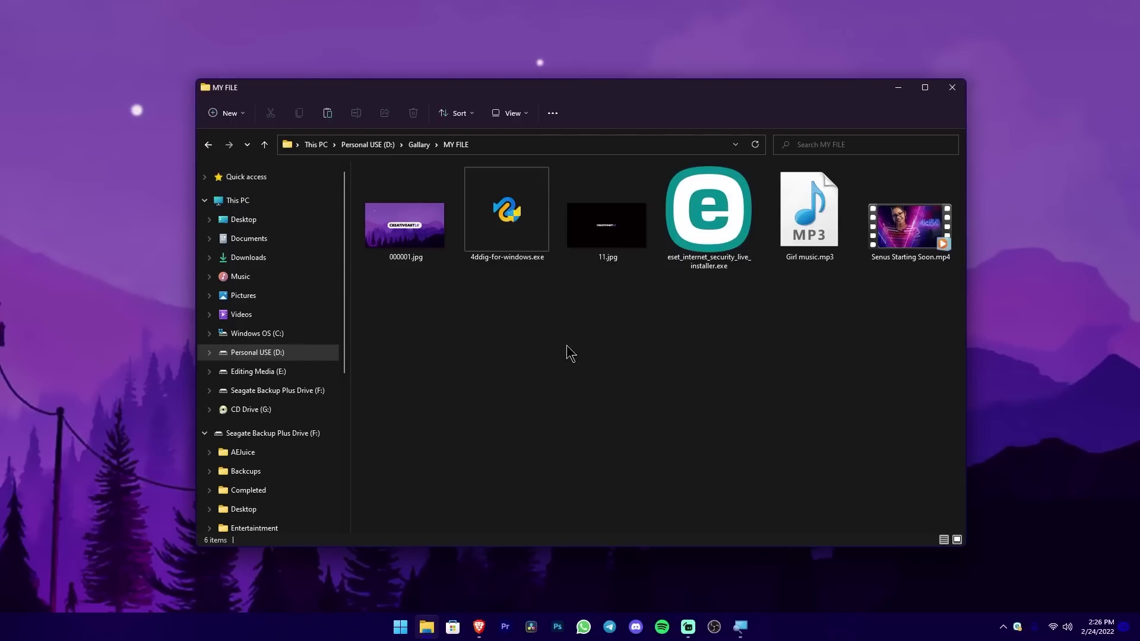
Check the sizes of the six MY FILE files, 11.jpg through Senus Starting Soon.mp4, then return to Gallary
mouse_move(571, 346)
left_mouse_down()
mouse_move(633, 246)
mouse_move(573, 344)
left_mouse_up()
left_click_drag(411, 309, 413, 260)
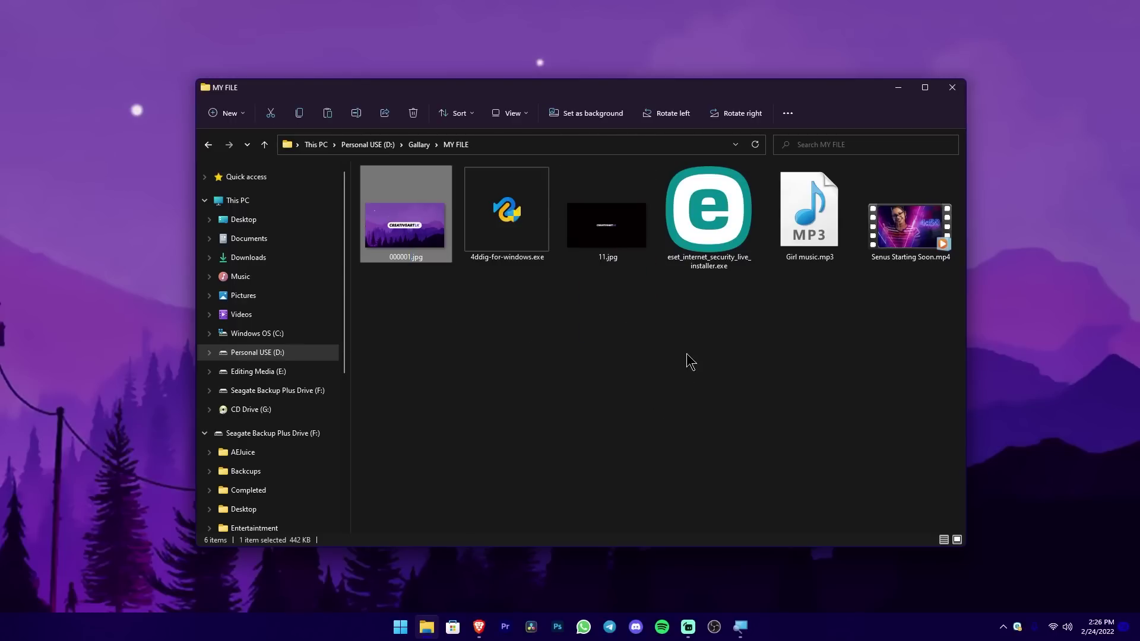
left_click_drag(687, 351, 727, 186)
left_click_drag(502, 300, 517, 191)
left_click_drag(819, 329, 815, 250)
left_click_drag(867, 321, 946, 223)
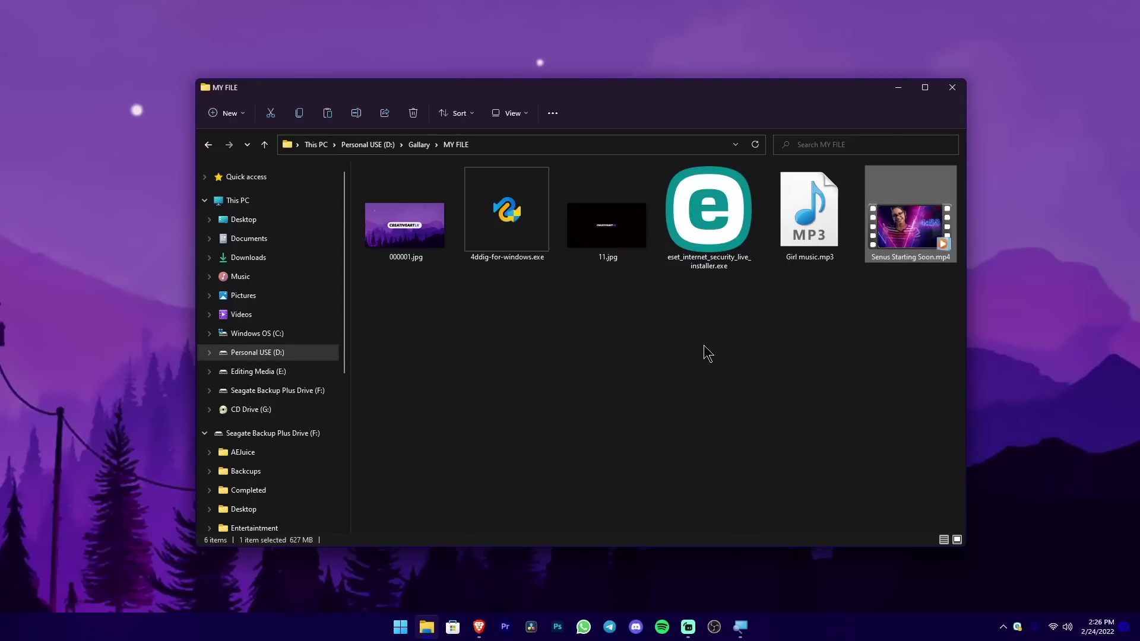
left_click_drag(417, 314, 502, 360)
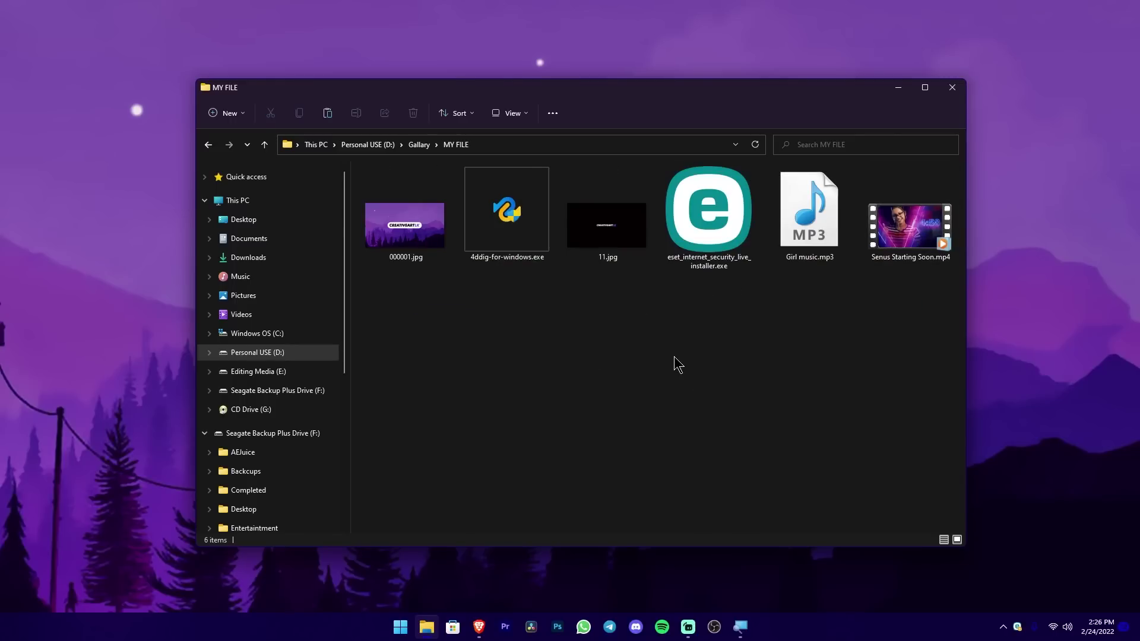
key("alt+Up")
Permanently delete the MY FILE folder with Shift+Delete
left_click(512, 355)
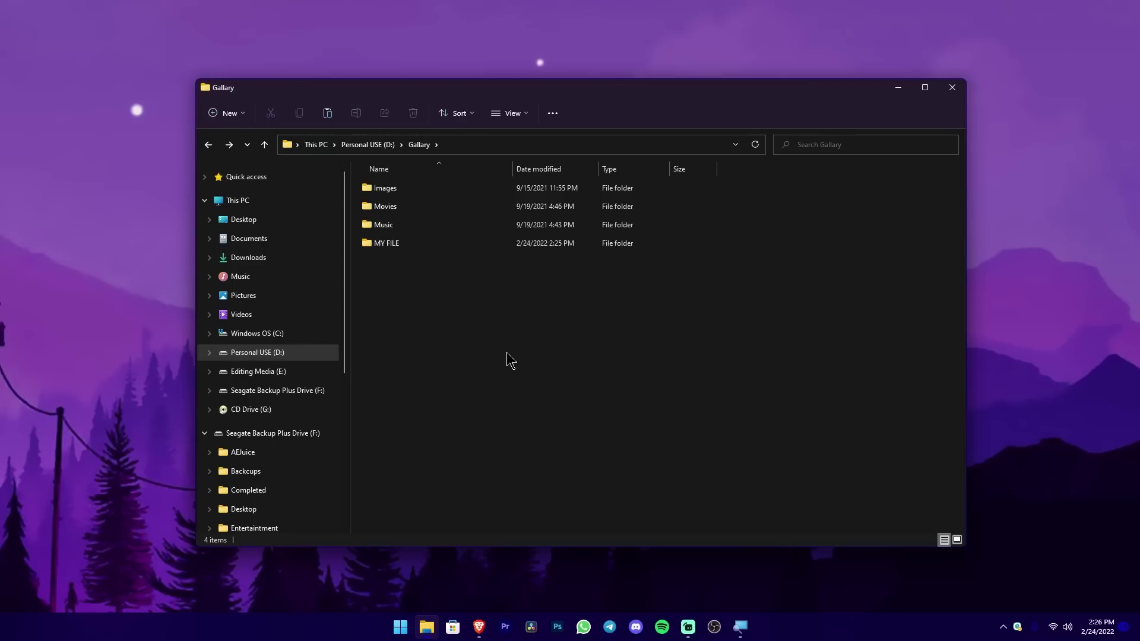
left_click(416, 249)
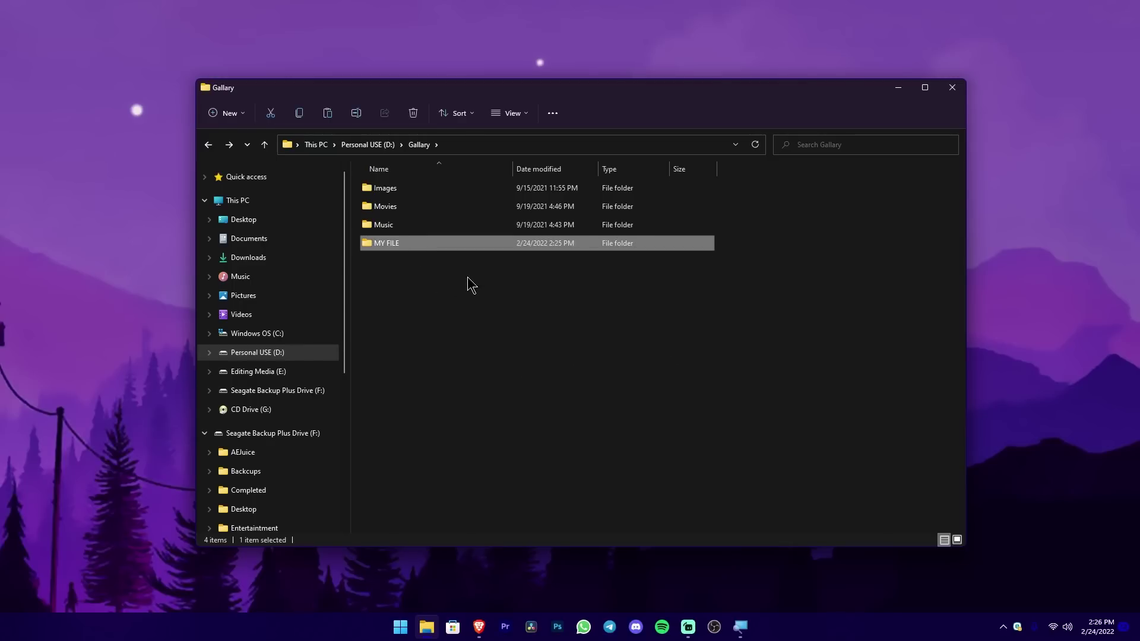
key("shift+Delete")
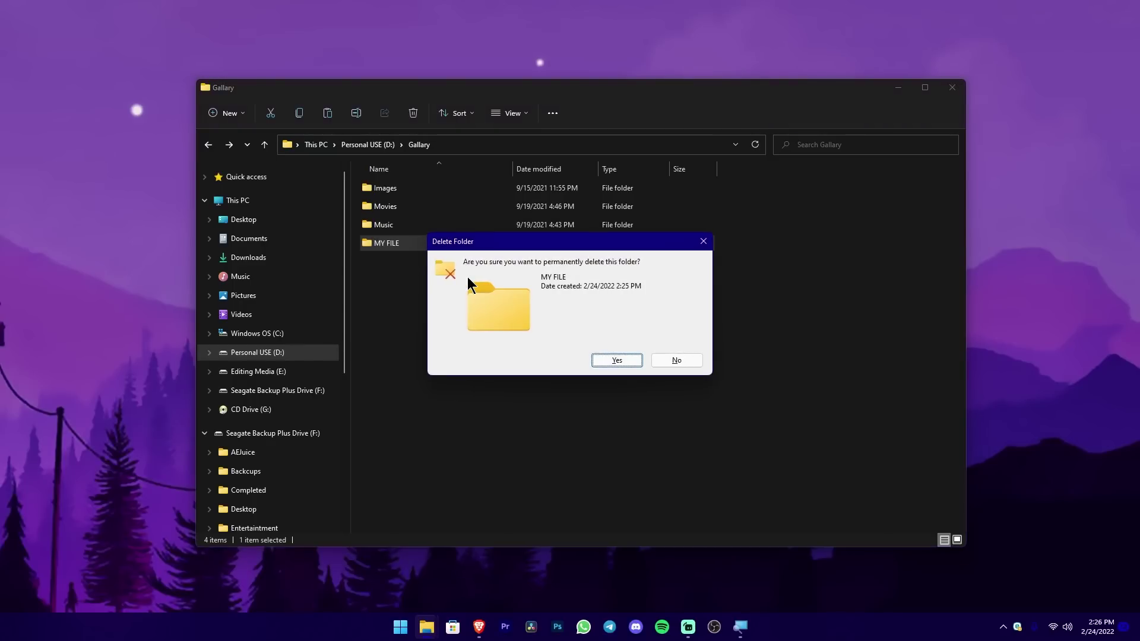
left_click(616, 360)
Confirm the Recycle Bin is empty, showing desktop icons temporarily and hiding them again afterwards
right_click(539, 16)
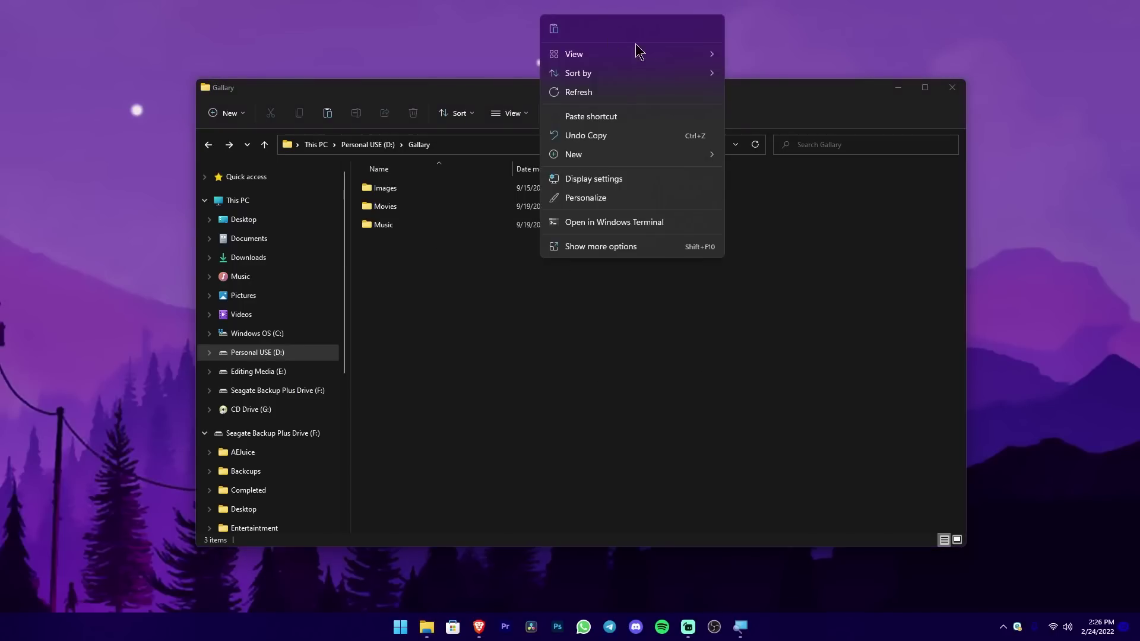
mouse_move(616, 56)
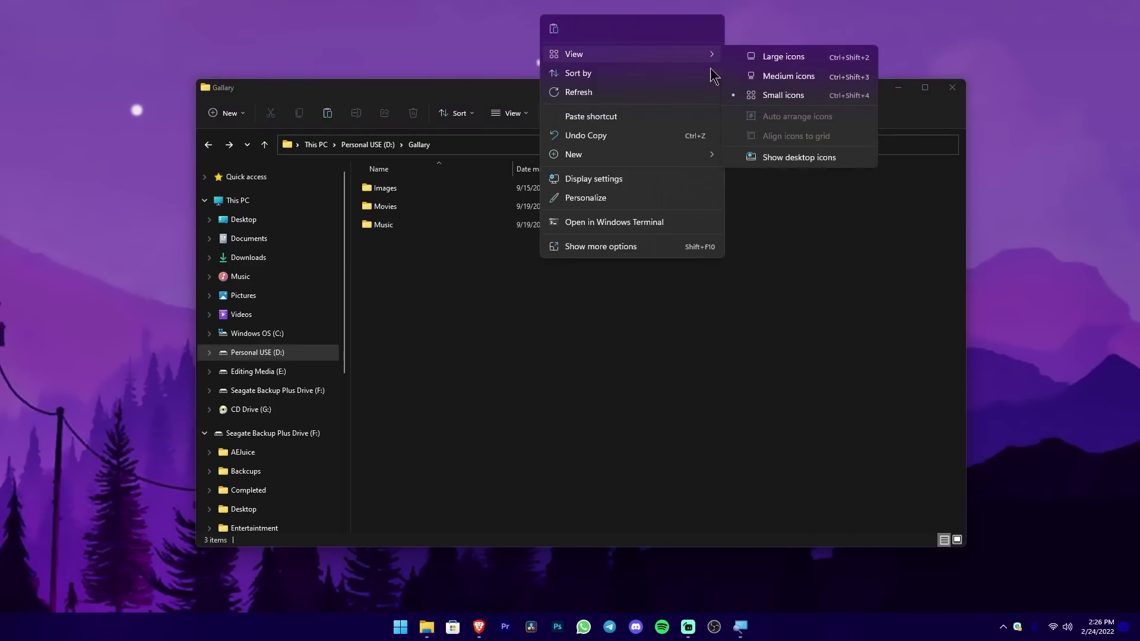
left_click(796, 159)
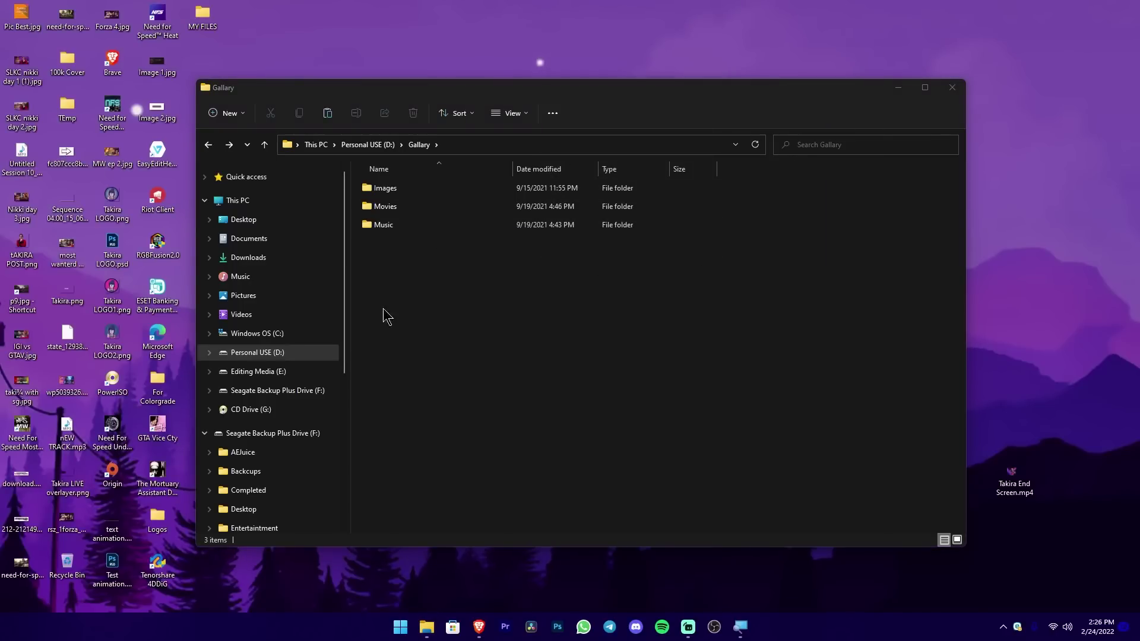
double_click(67, 562)
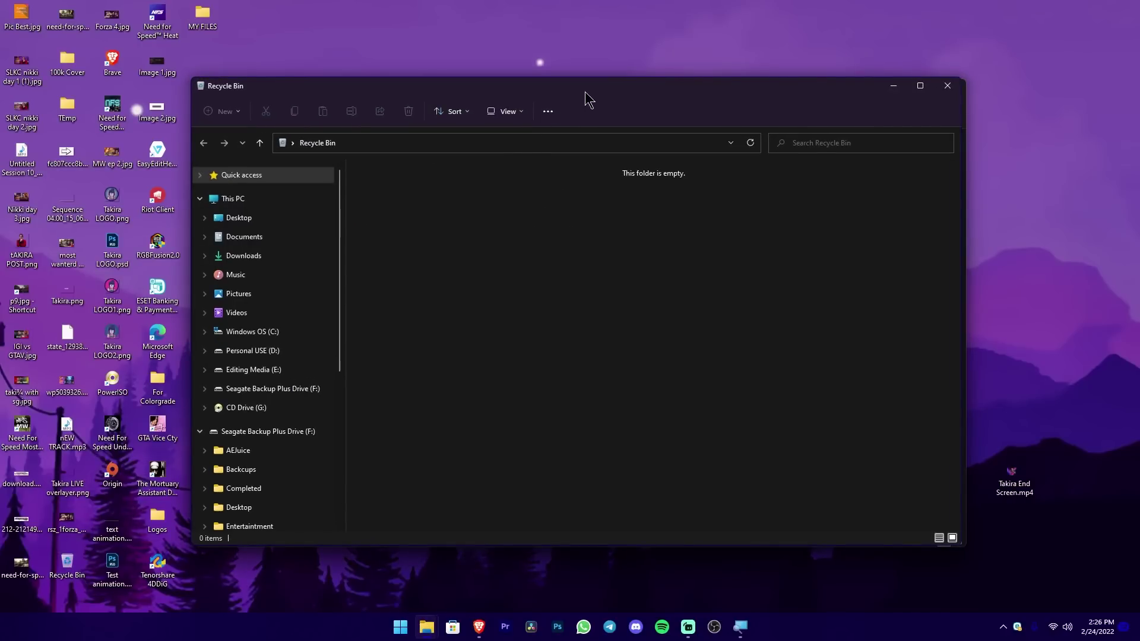
left_click_drag(585, 91, 578, 120)
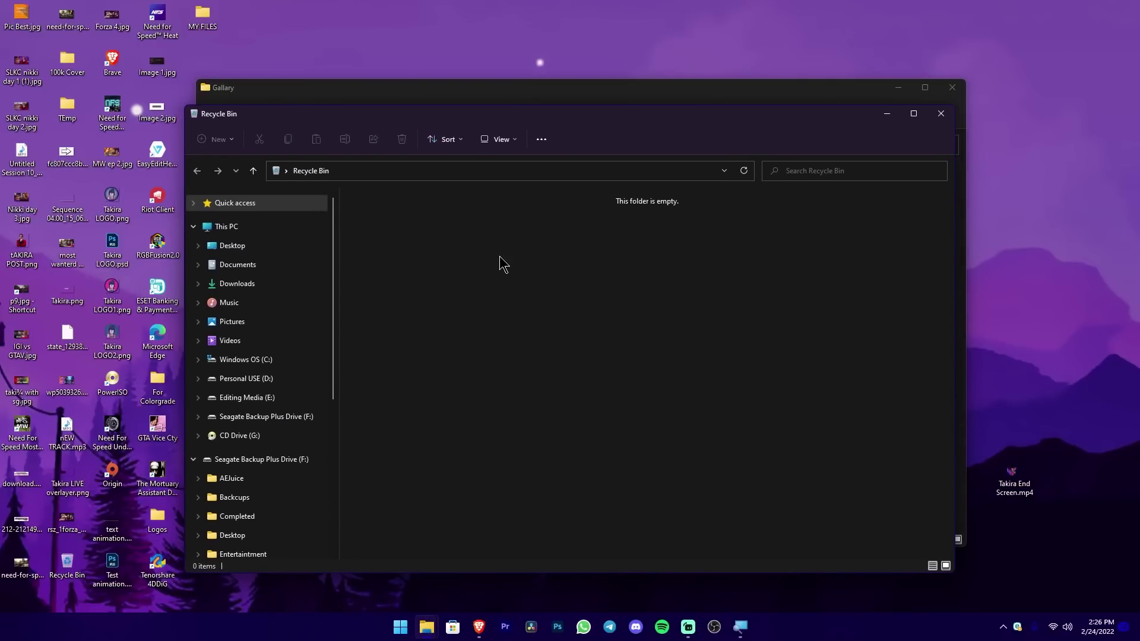
left_click(942, 114)
right_click(633, 47)
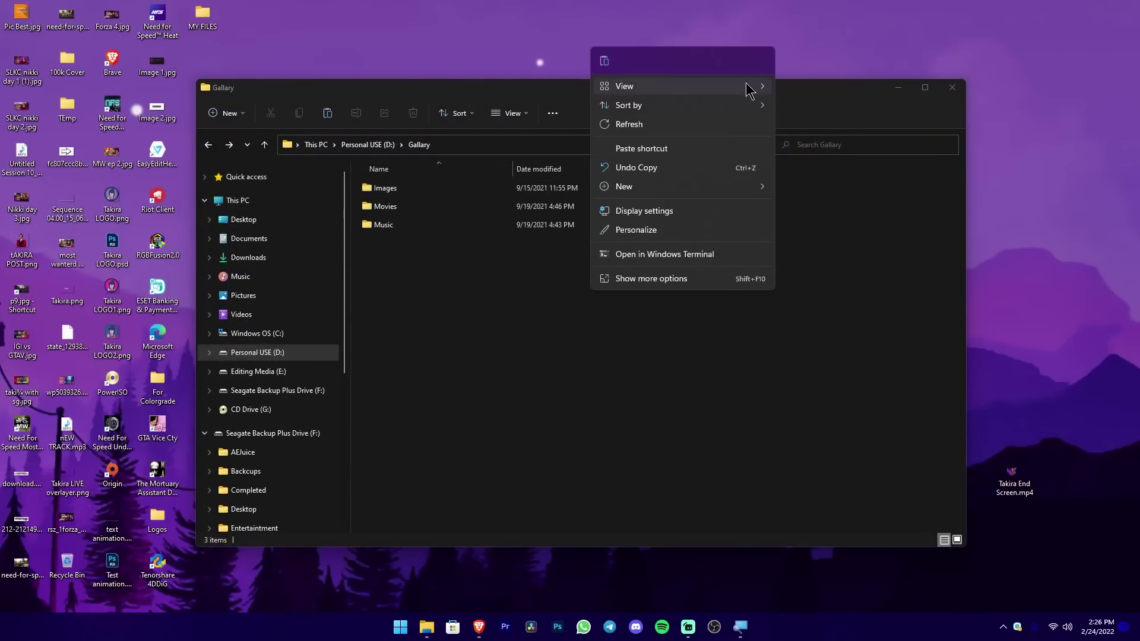
mouse_move(750, 91)
left_click(849, 187)
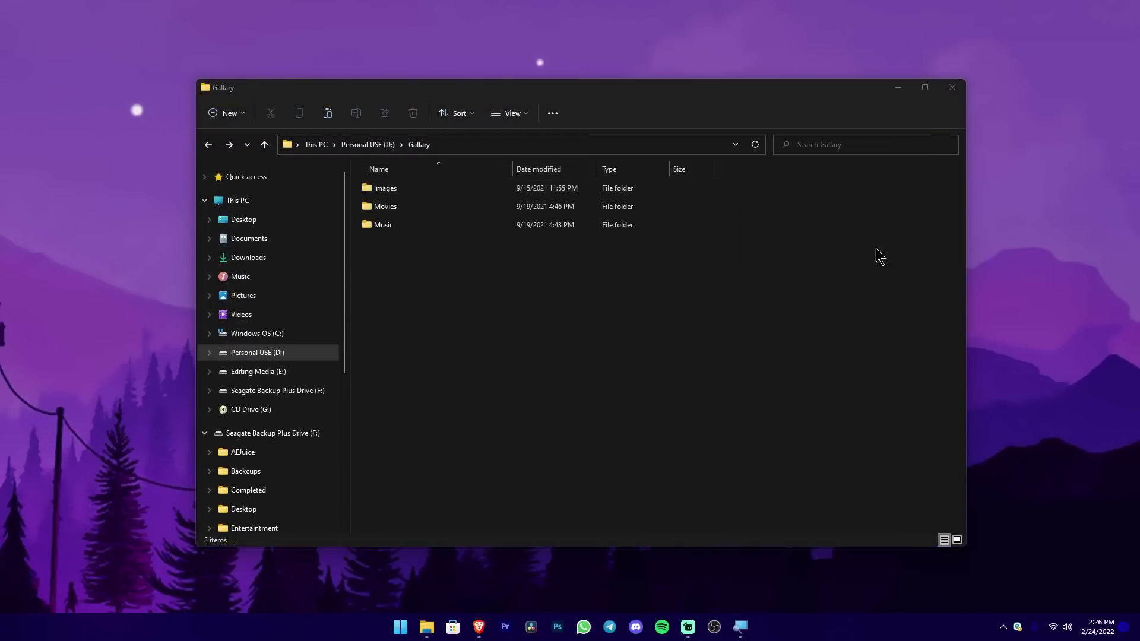
Minimize the Gallary Explorer window so 4DDiG's location screen is showing again
left_click(898, 88)
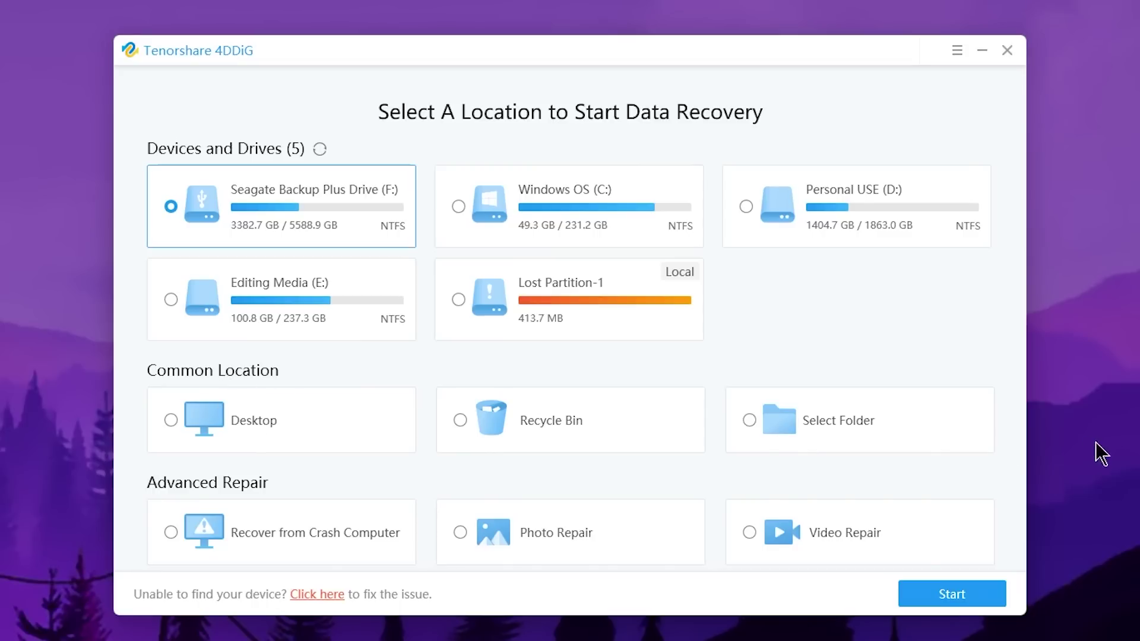
Choose D:\Gallary as the specific folder to scan and proceed
left_click(828, 418)
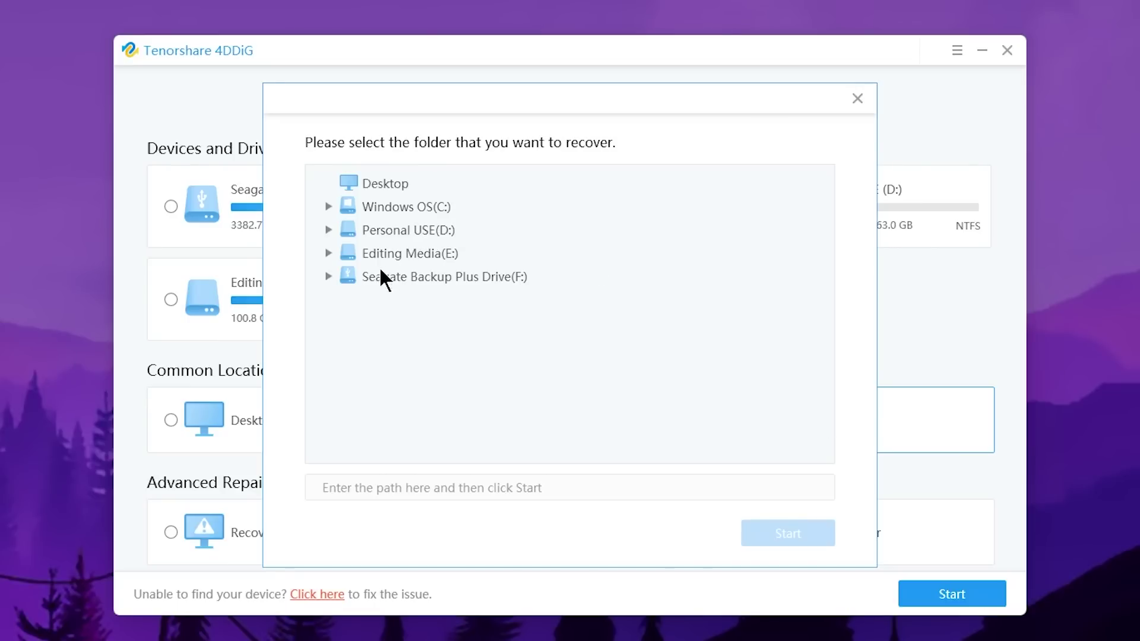
left_click(328, 230)
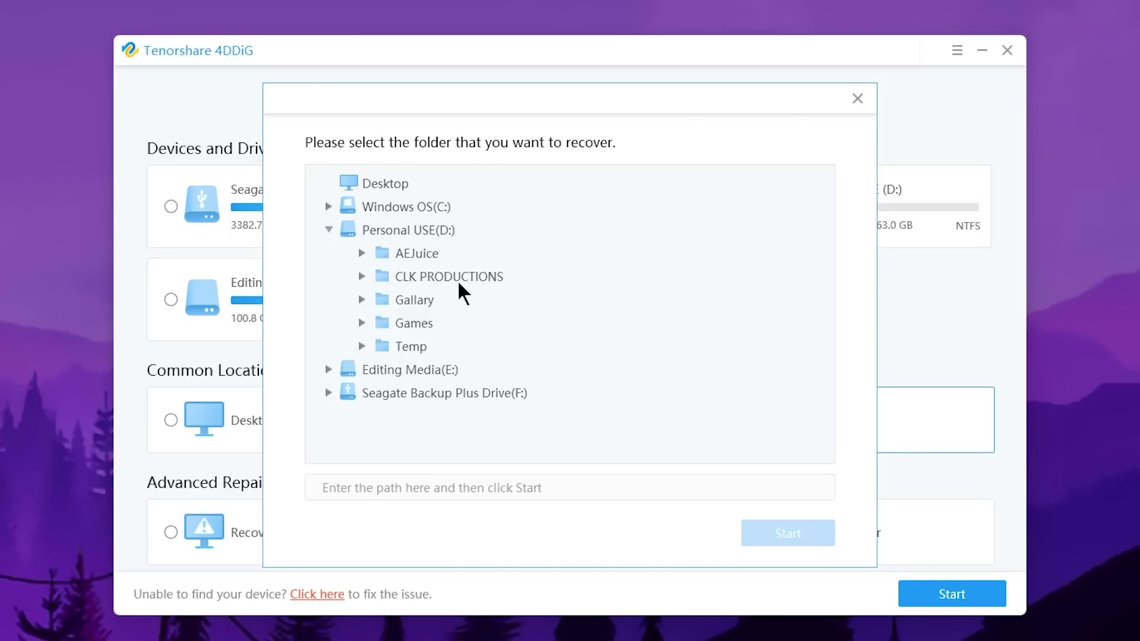
left_click(430, 299)
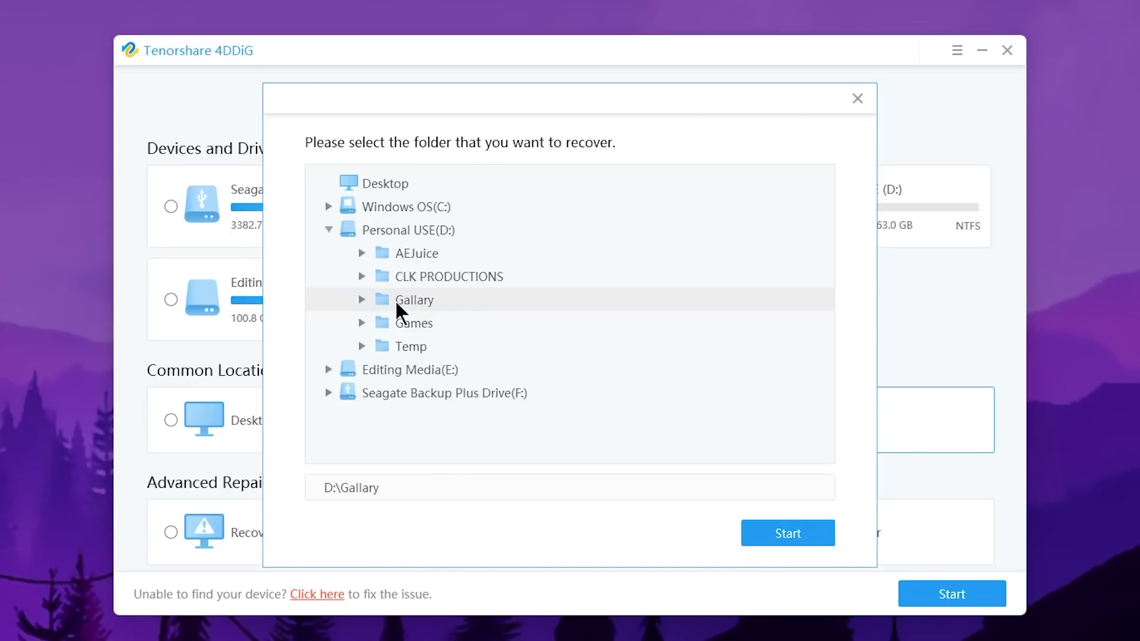
left_click(362, 300)
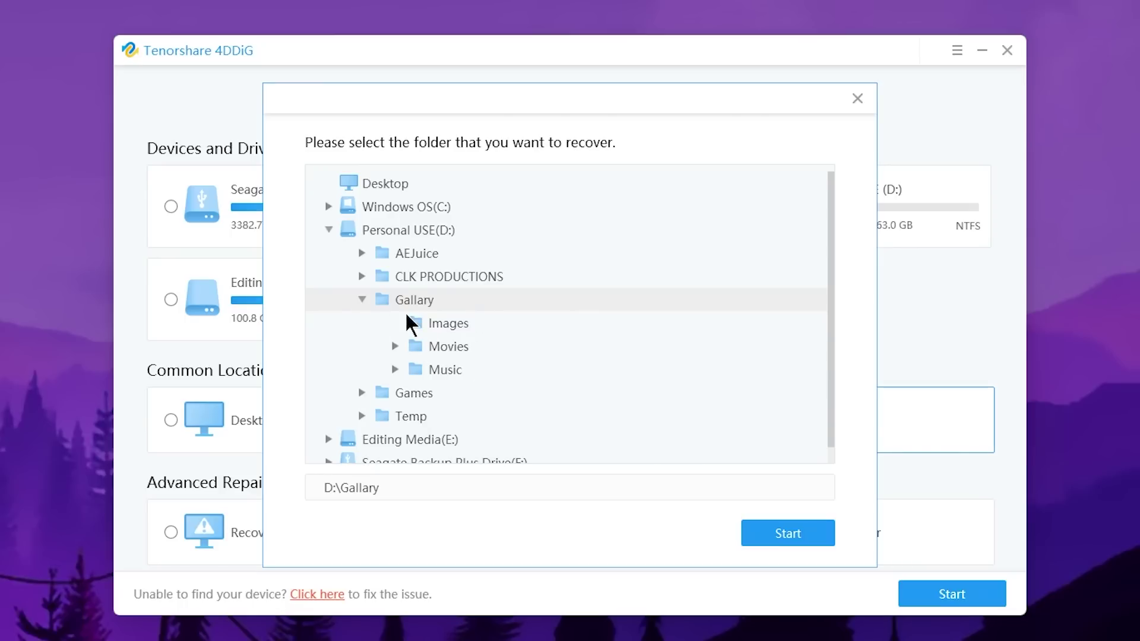
left_click(362, 300)
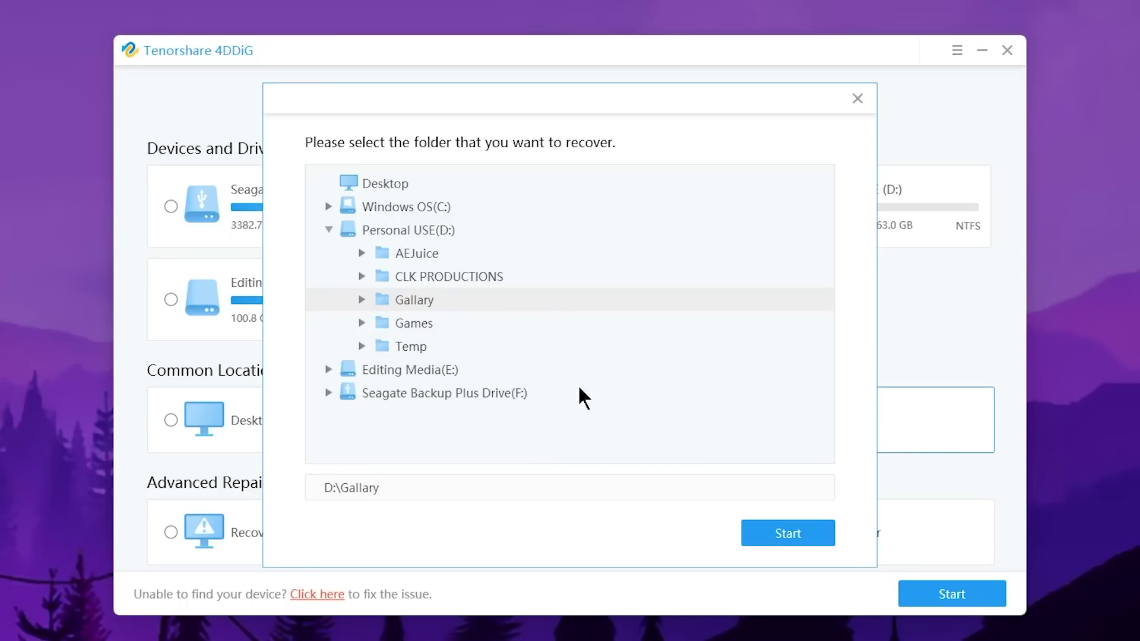
left_click(788, 537)
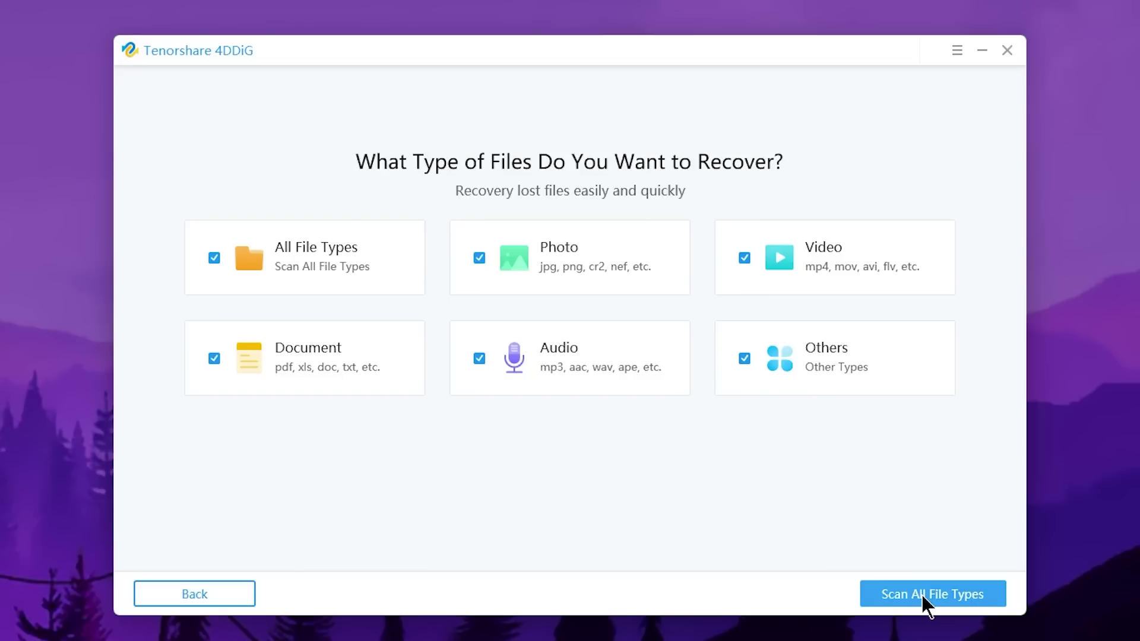
Keep all six file types ticked and run Scan All File Types on Gallary
left_click(940, 588)
left_click(956, 597)
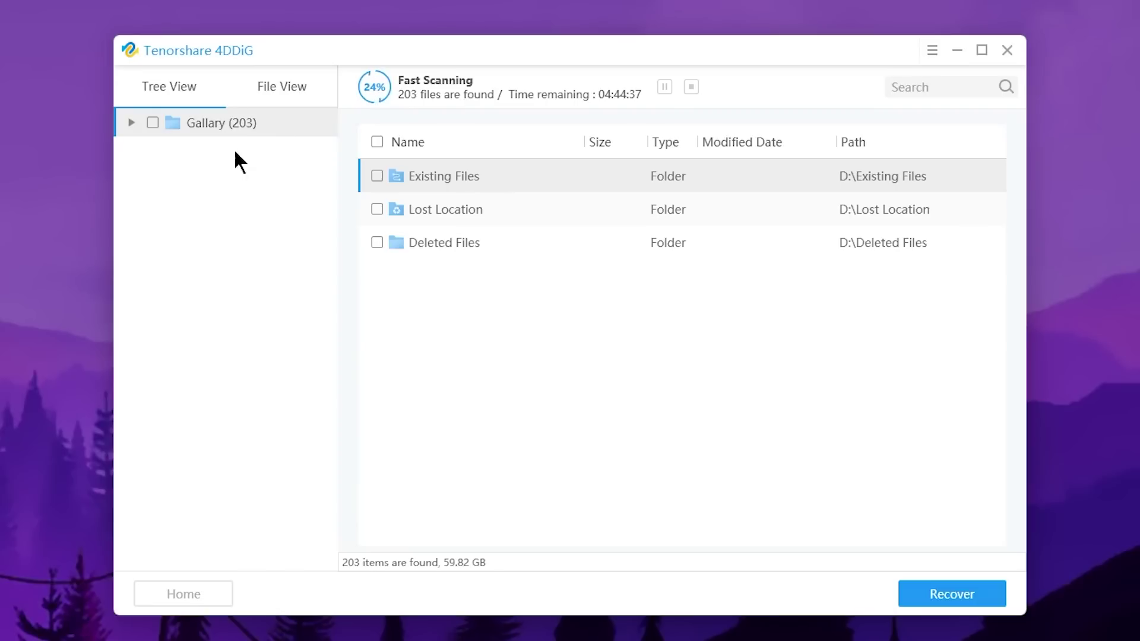
left_click(131, 123)
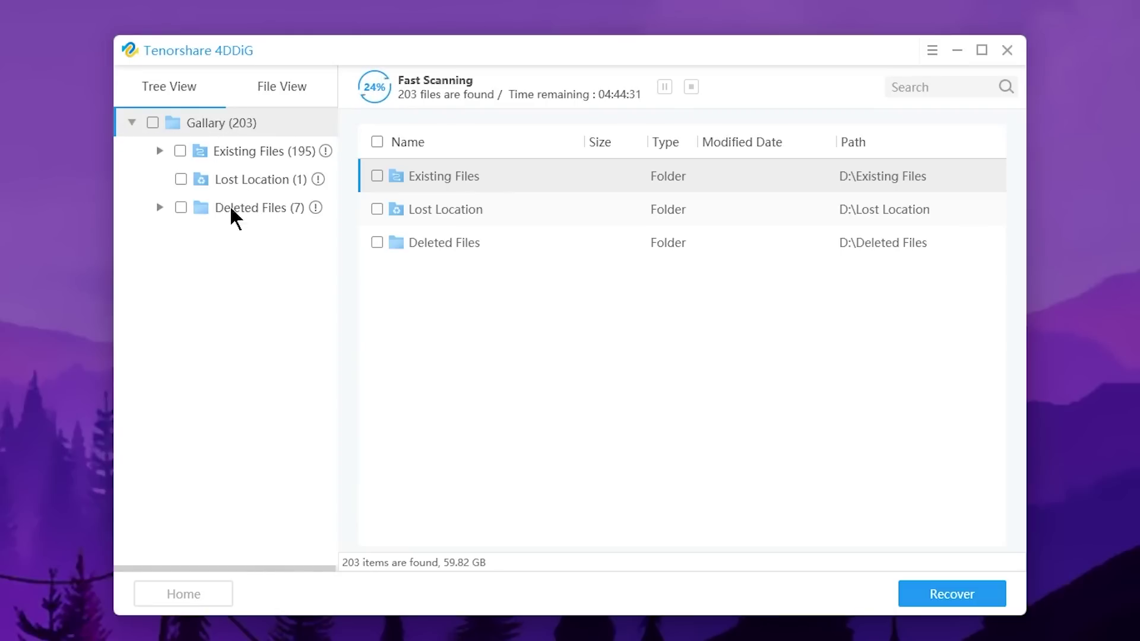
left_click(159, 206)
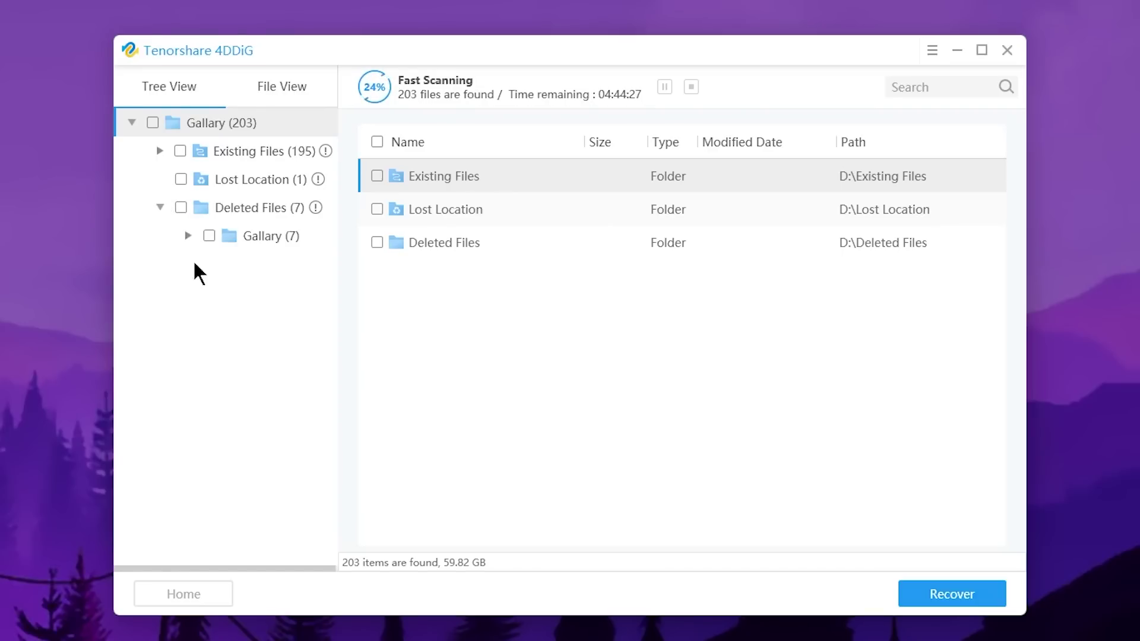
left_click(187, 236)
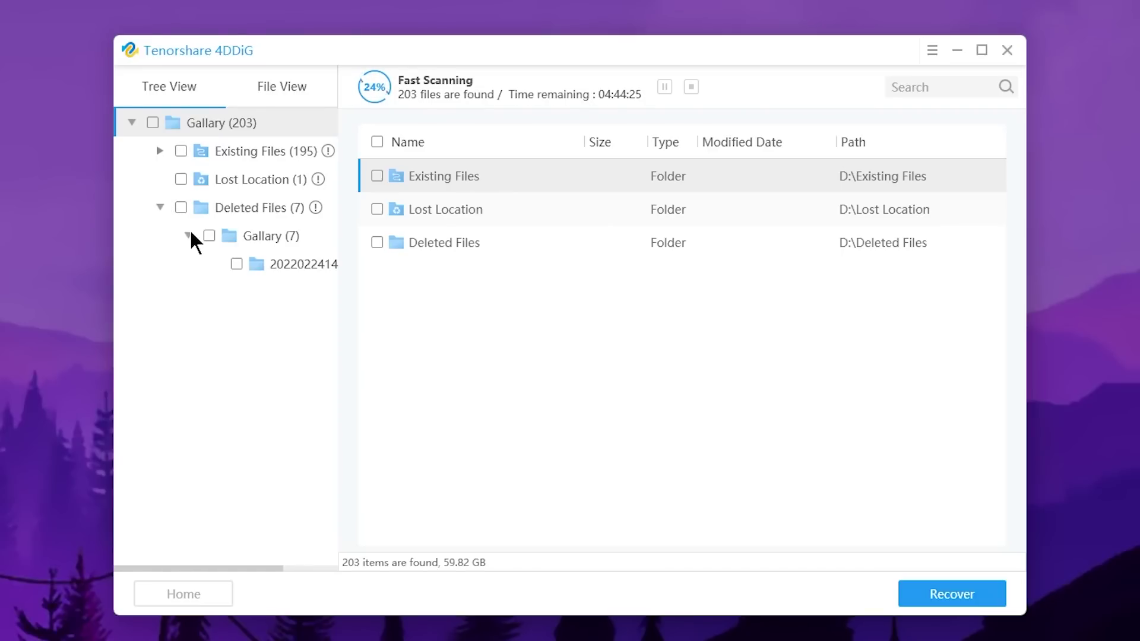
left_click_drag(338, 154, 414, 170)
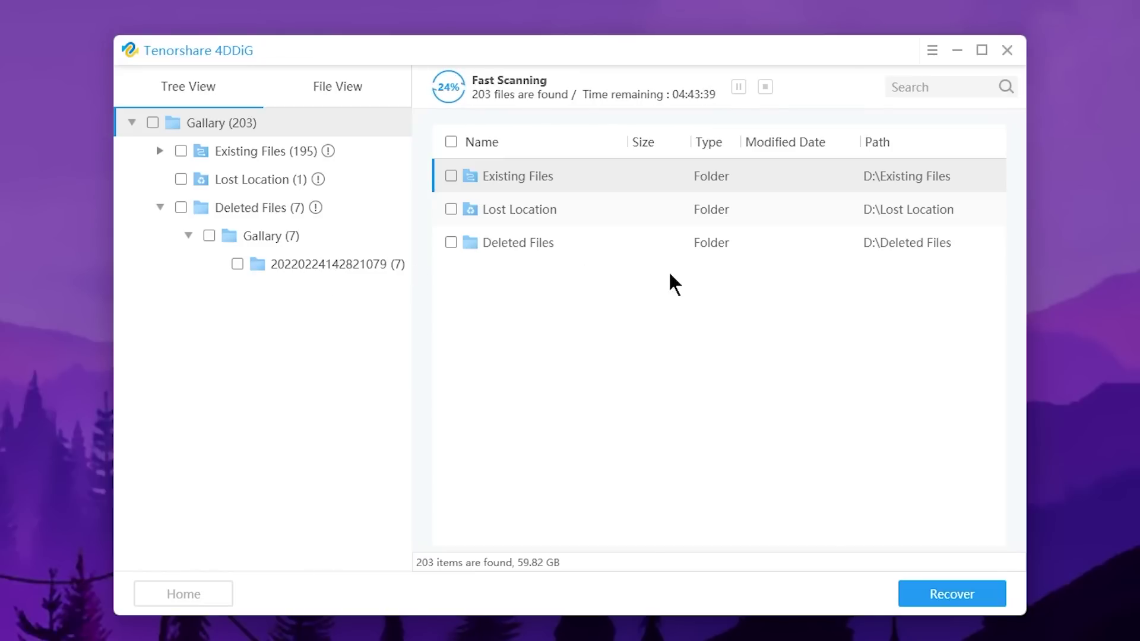
left_click(350, 272)
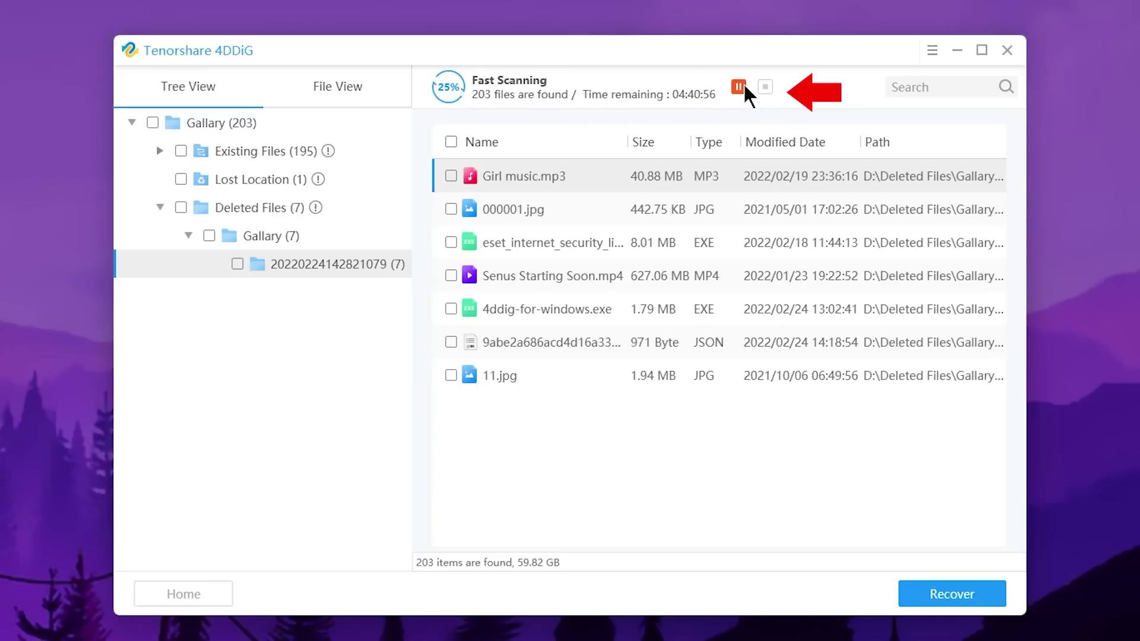
Stop the scan, confirm with Yes, and dismiss the tips dialog with Understood
left_click(767, 83)
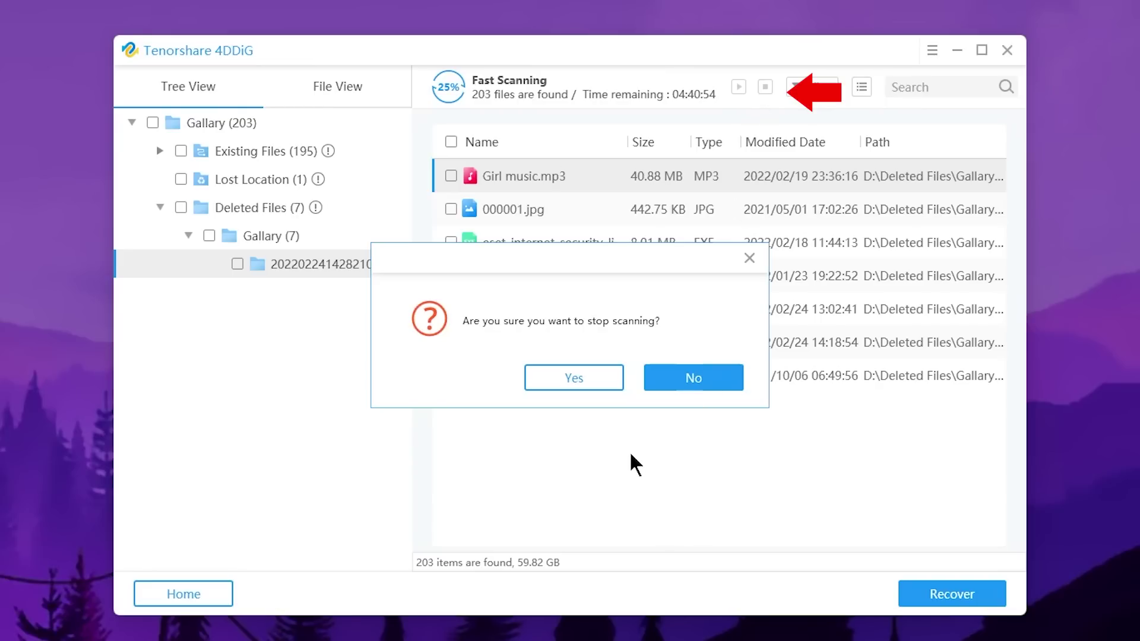
left_click(598, 383)
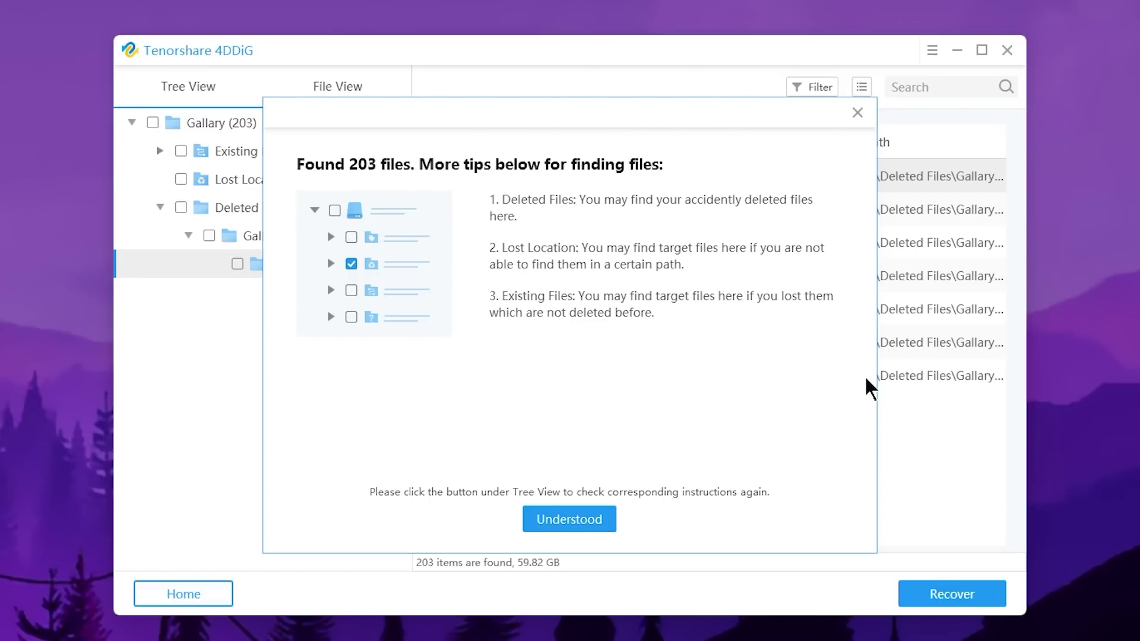
left_click(585, 525)
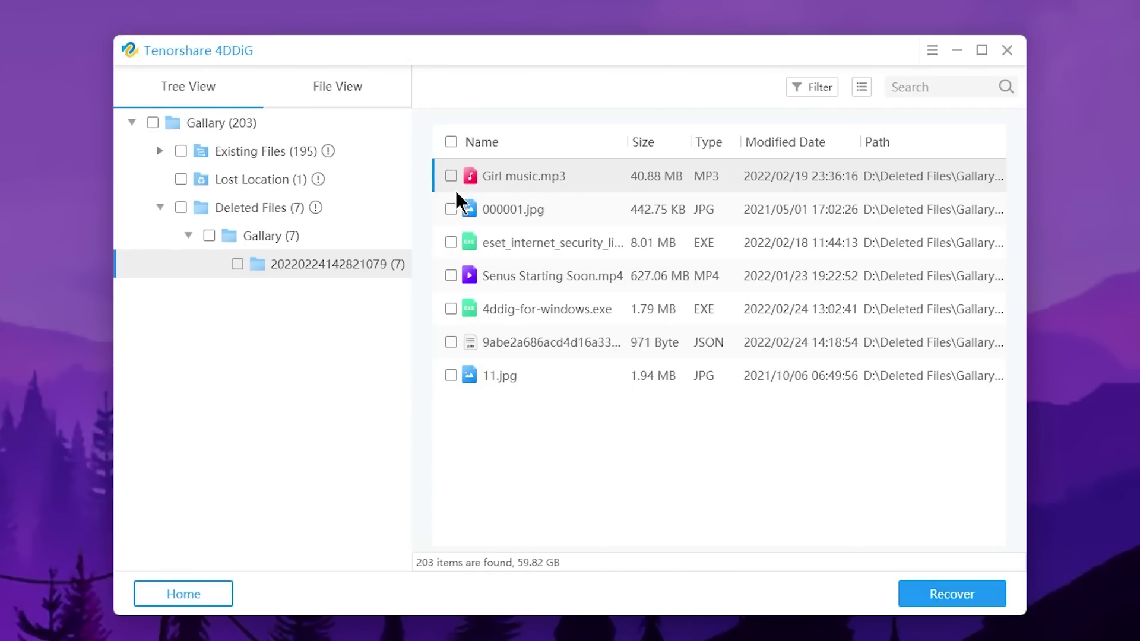
Select all seven deleted files (680.11 MB) and choose Recover
left_click(451, 142)
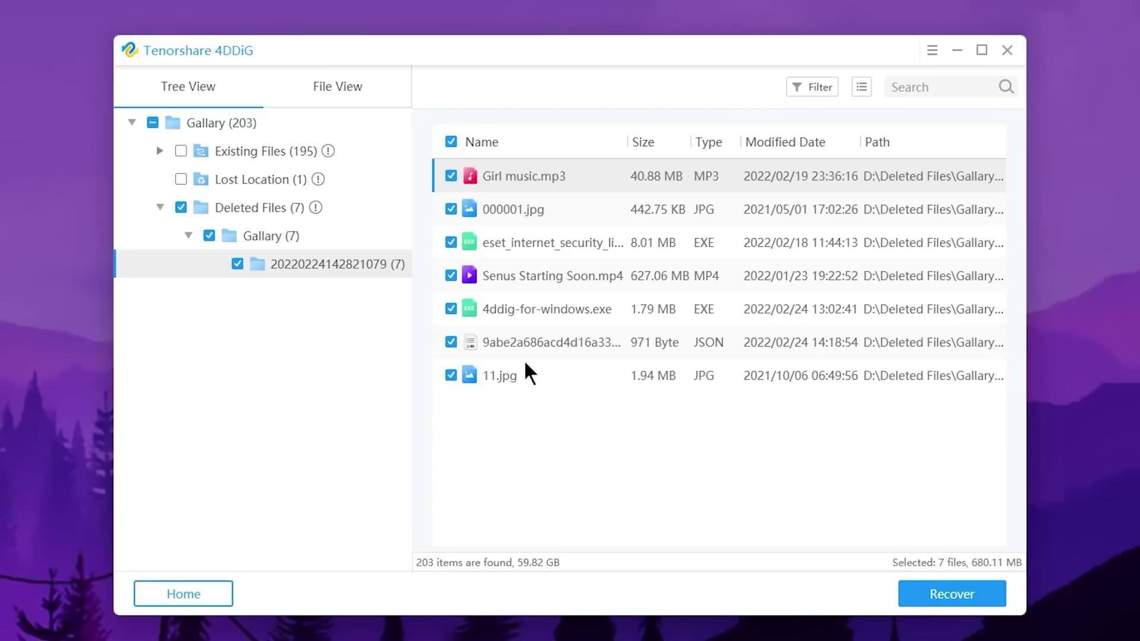
left_click(938, 593)
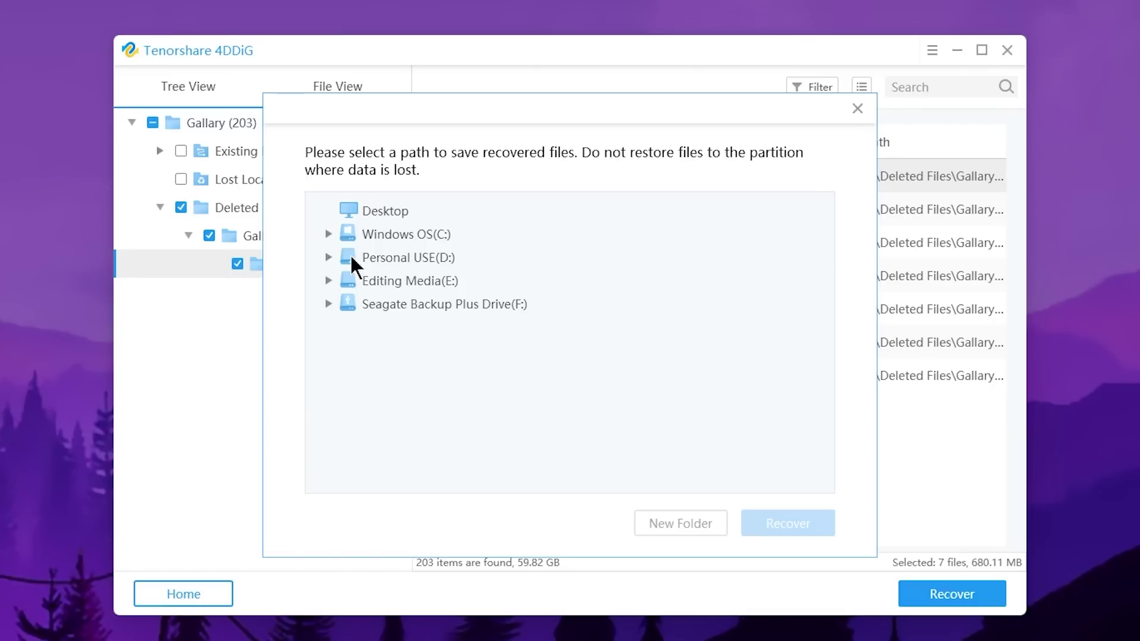
Create a NEW SAVE folder on Editing Media (E:) and recover the seven files into it
left_click(328, 280)
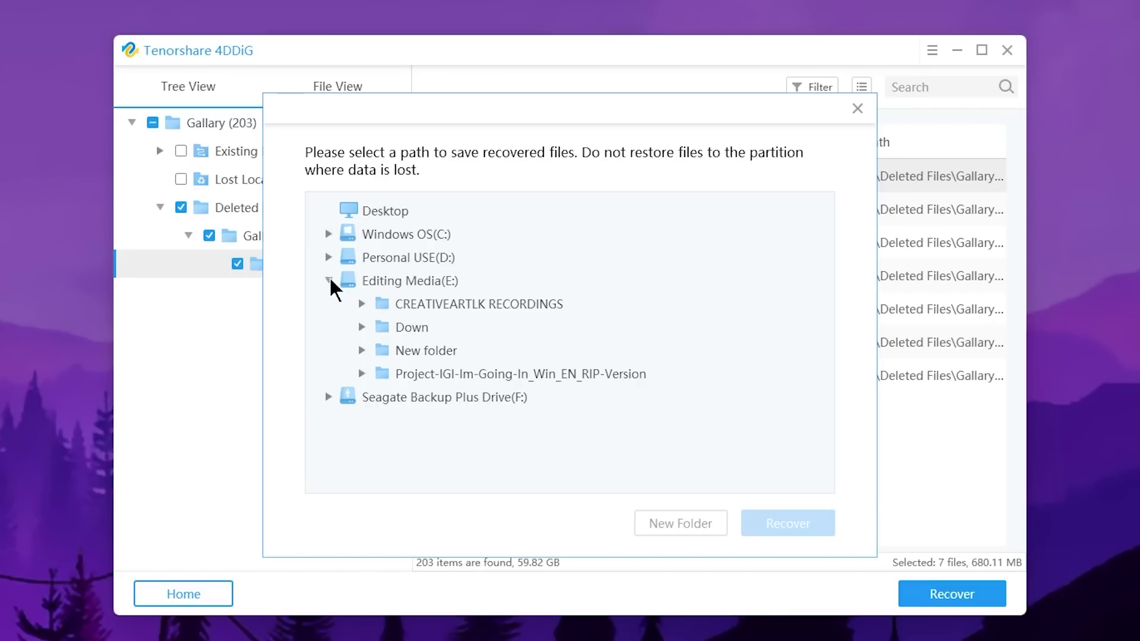
left_click(390, 281)
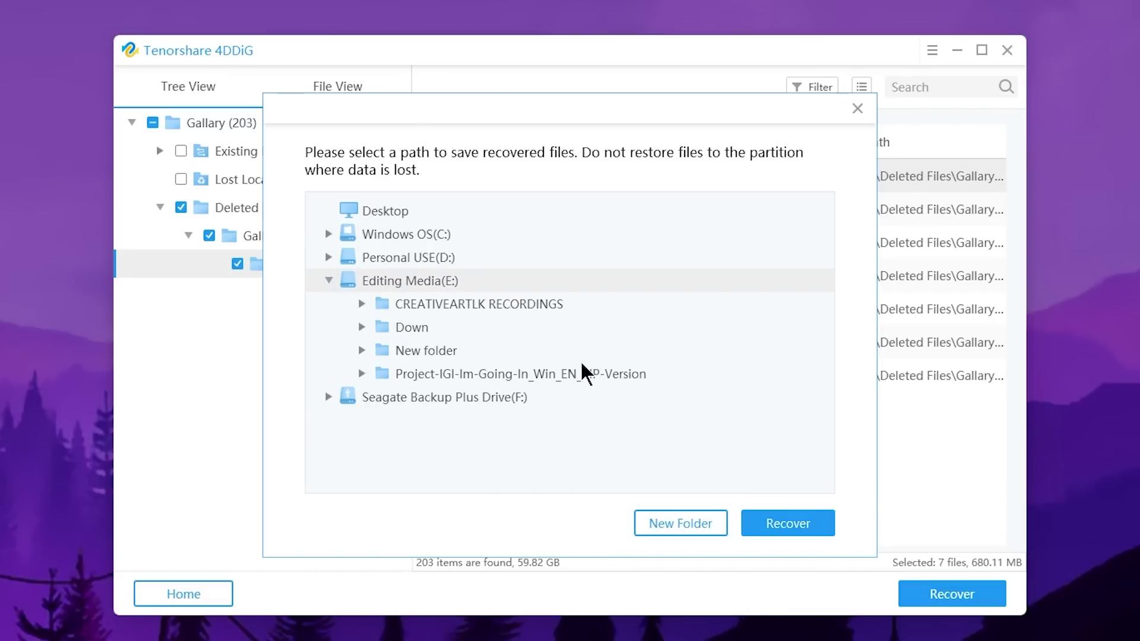
left_click(667, 524)
key("BackSpace")
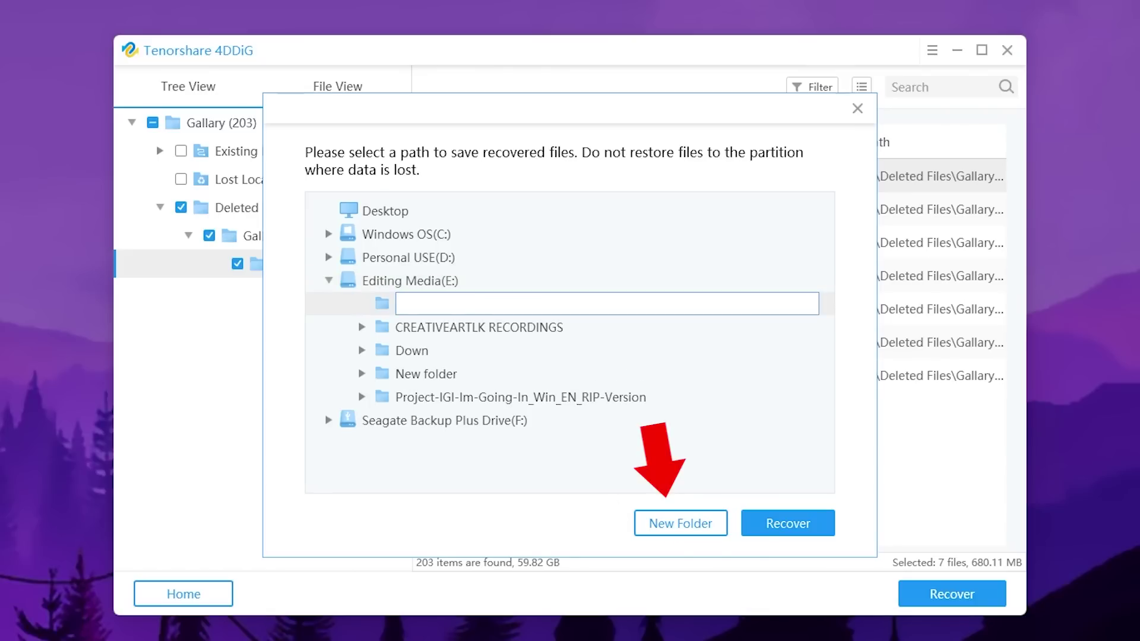
type("NEW SAVE")
key("Return")
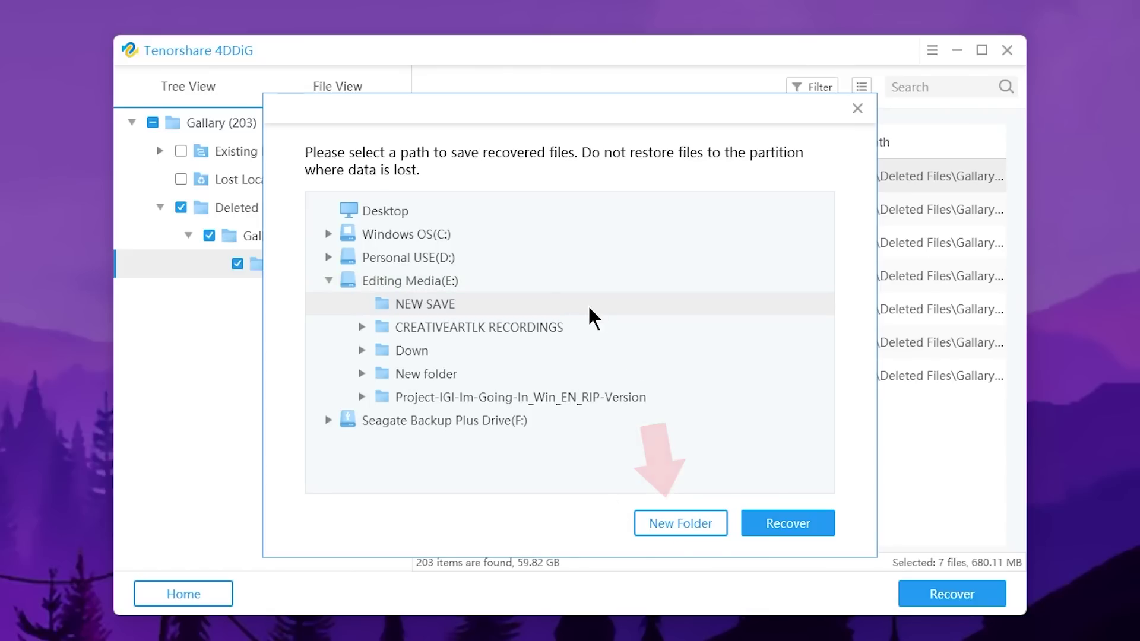
left_click(787, 526)
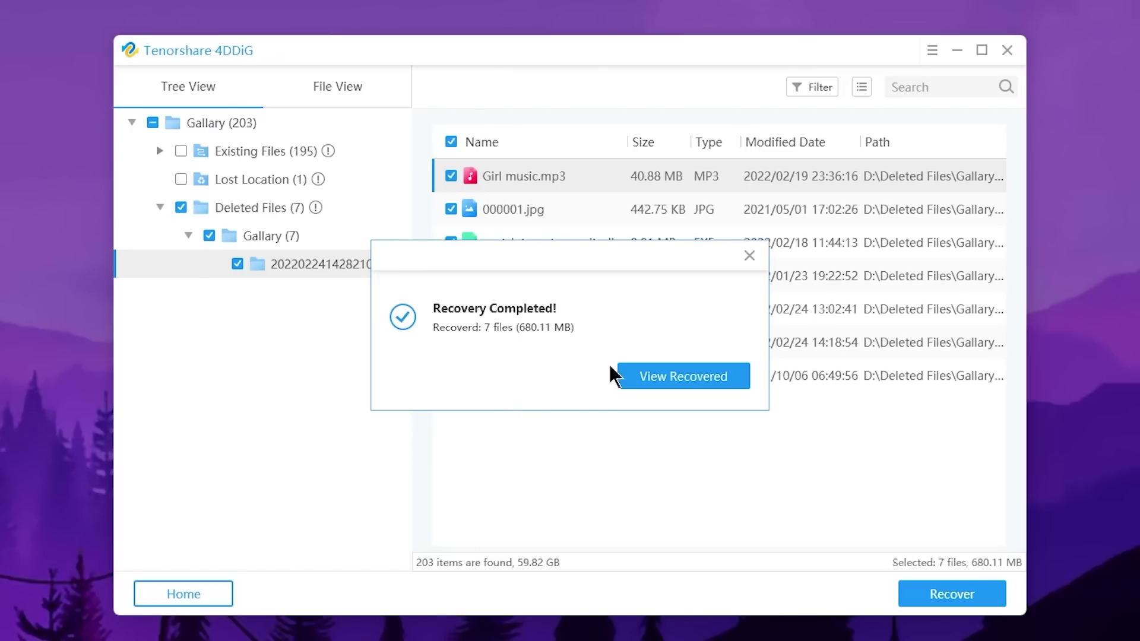
left_click(656, 376)
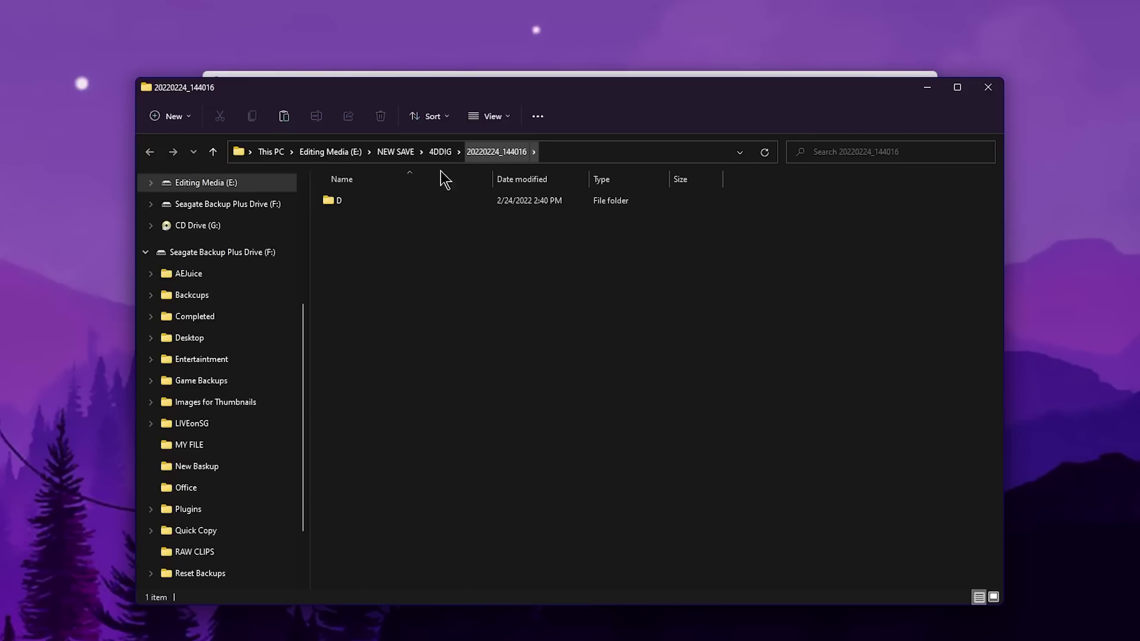
double_click(358, 201)
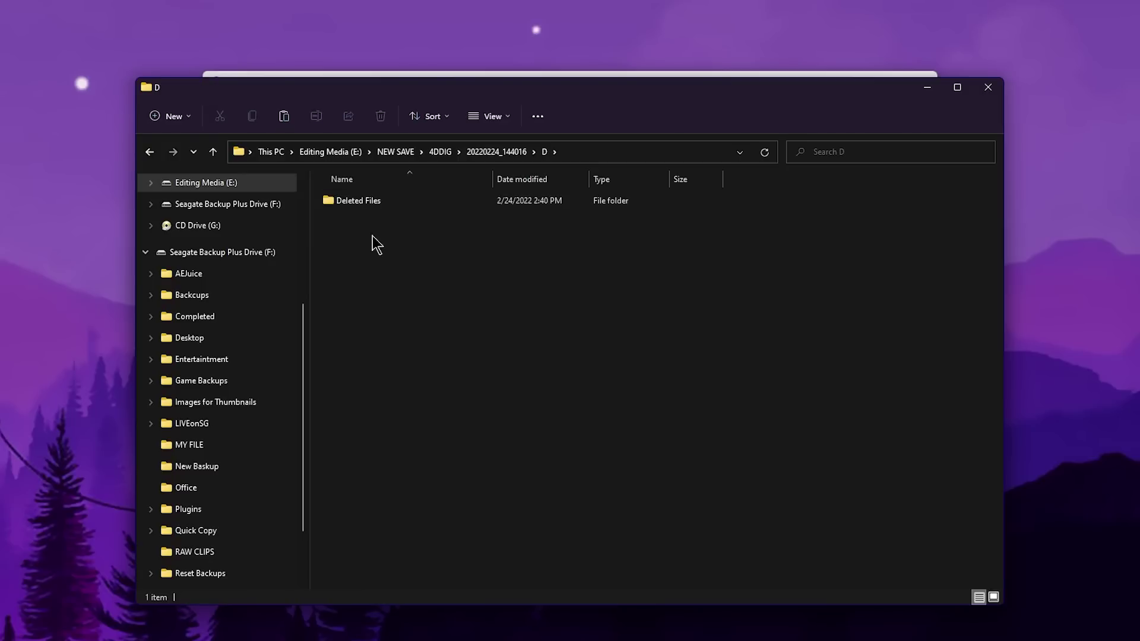
double_click(380, 201)
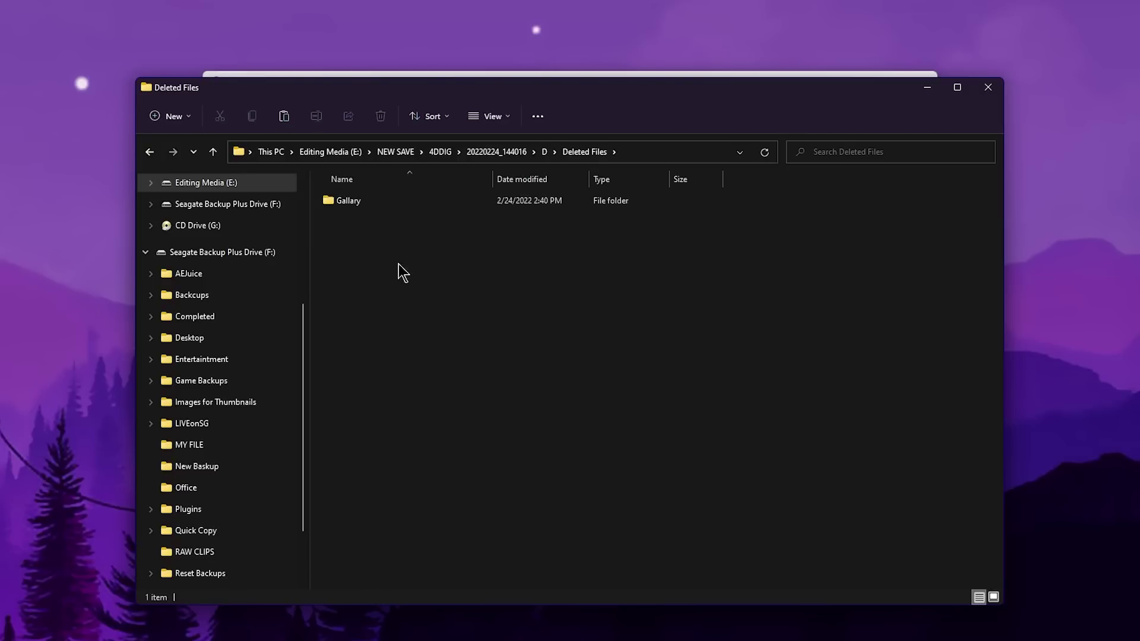
double_click(384, 201)
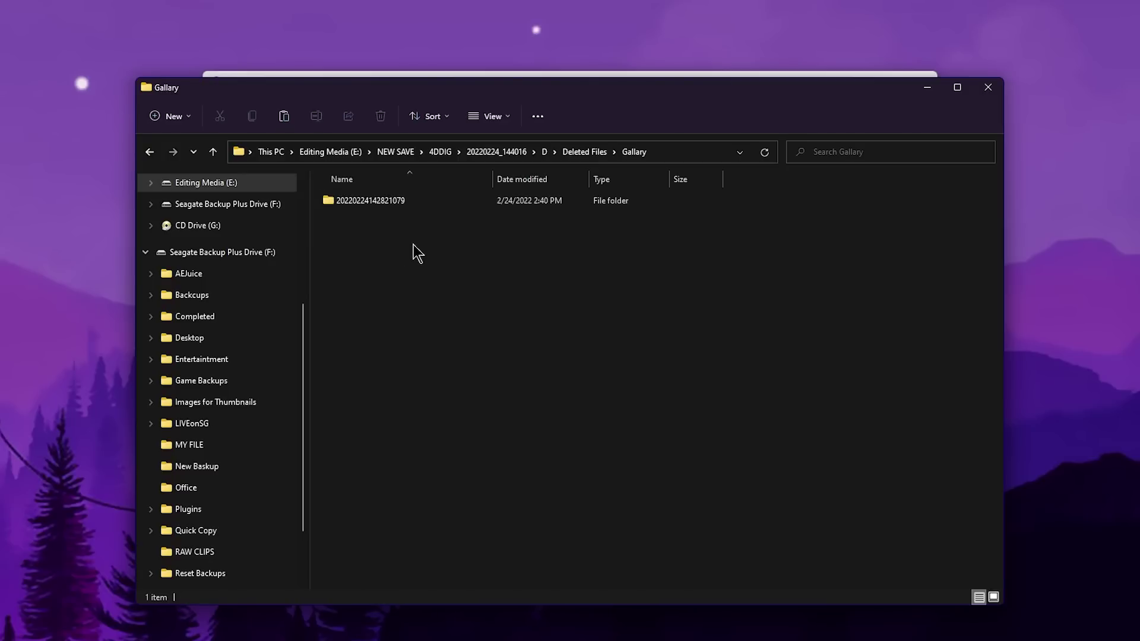
double_click(380, 203)
Show the seven recovered files as large icons and open 000001.jpg in Photos
scroll(430, 319, "up", 3, "ctrl")
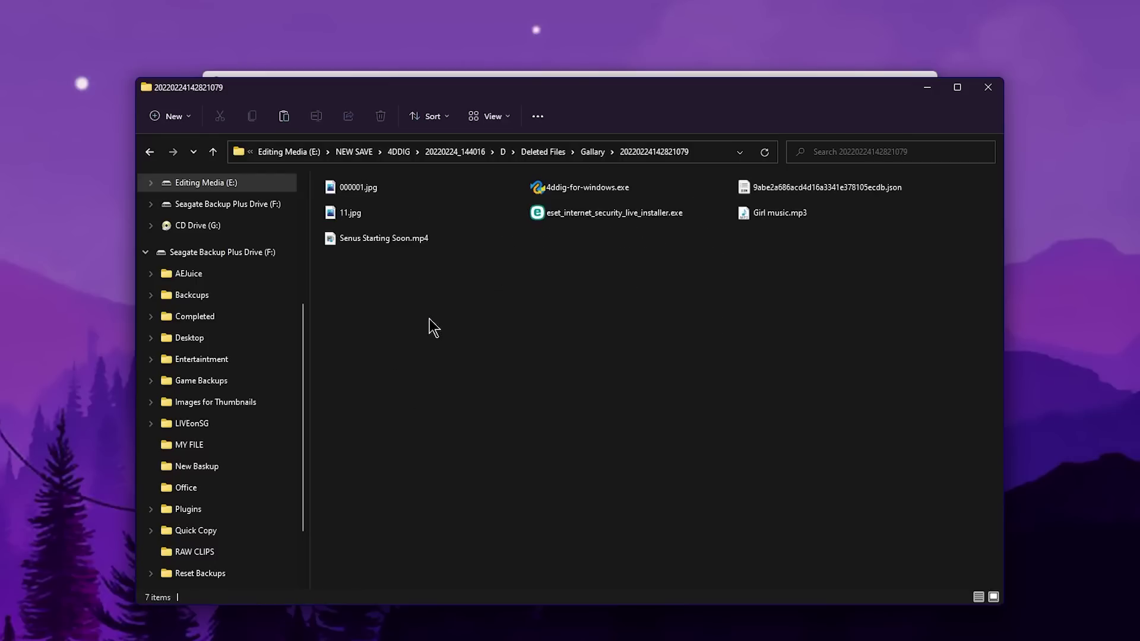
scroll(439, 319, "up", 2, "ctrl")
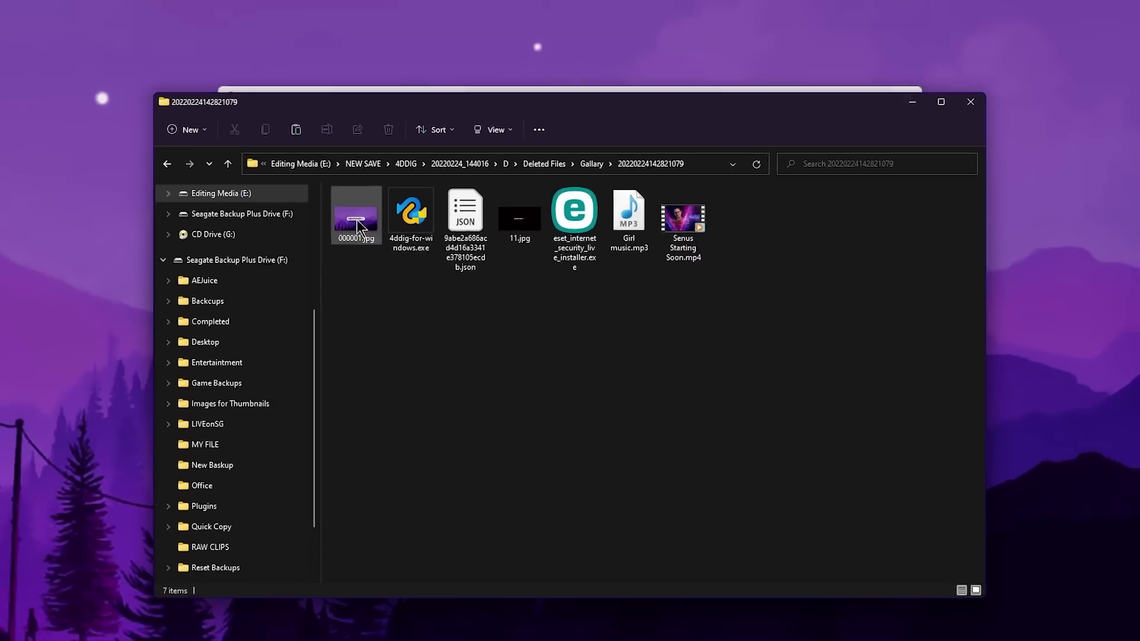
double_click(356, 221)
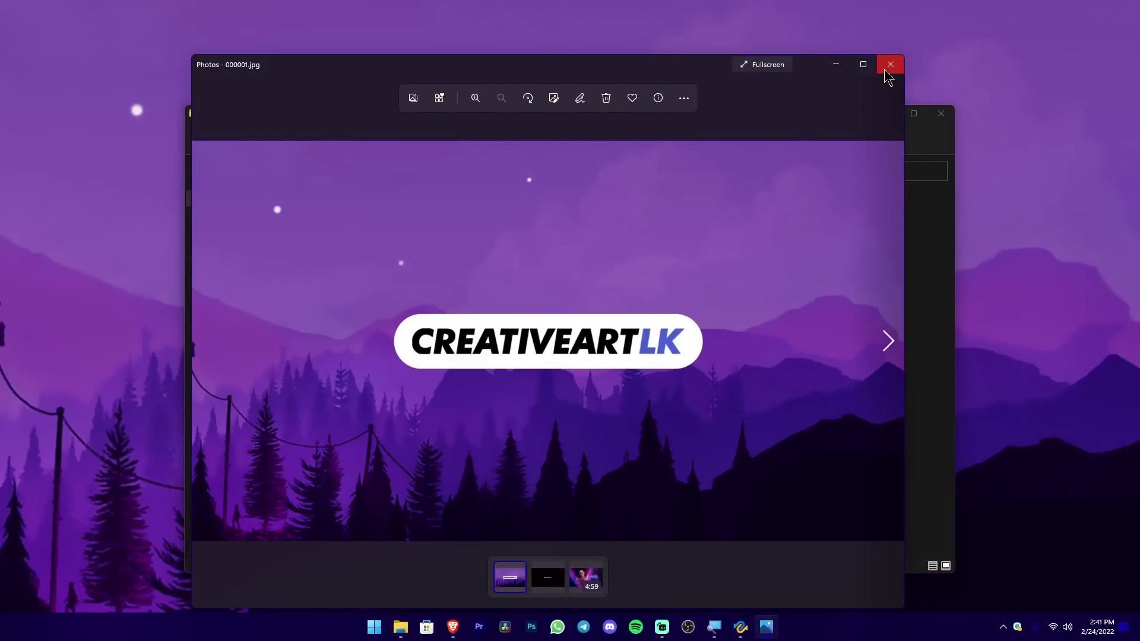
Close Photos and check the sizes of 4ddig-for-windows.exe, the ESET installer and Girl music.mp3
left_click(888, 63)
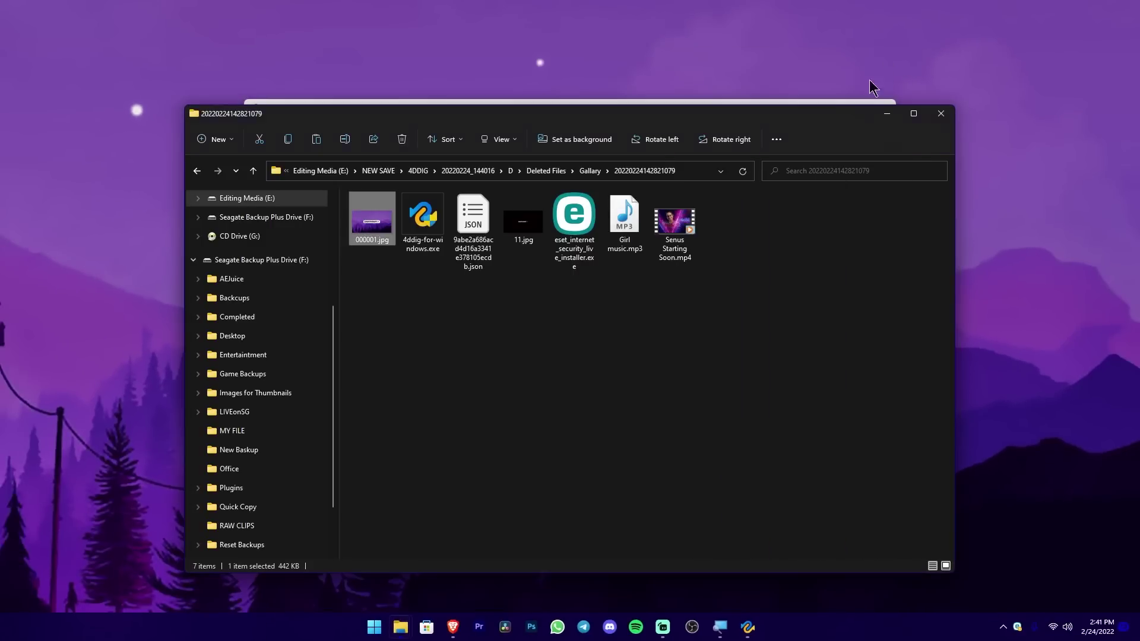
left_click(438, 244)
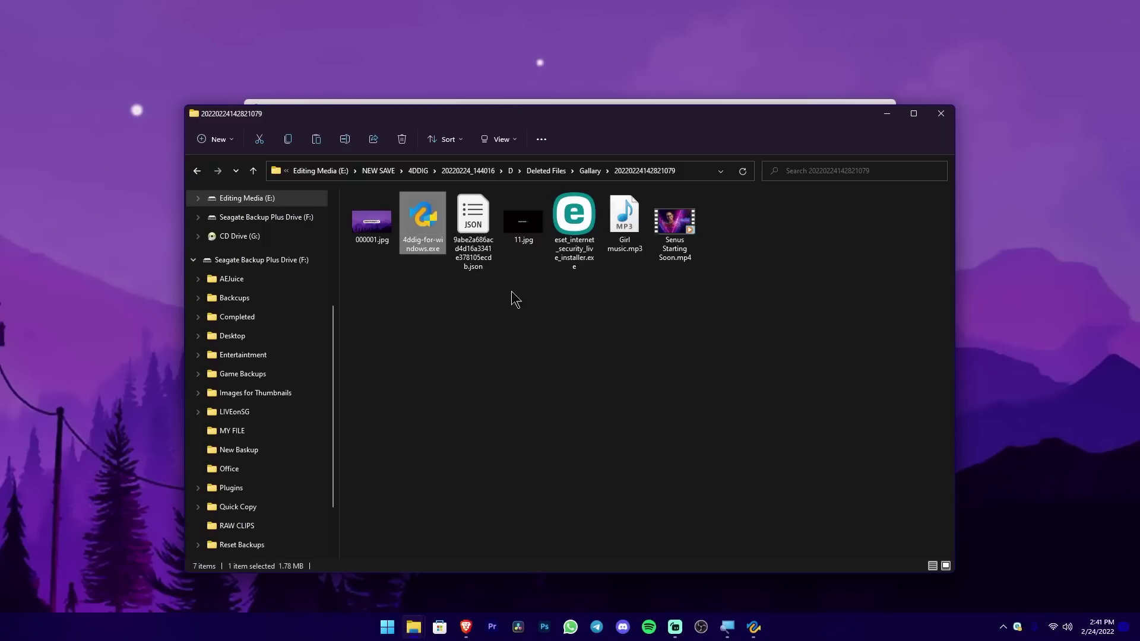
left_click(568, 240)
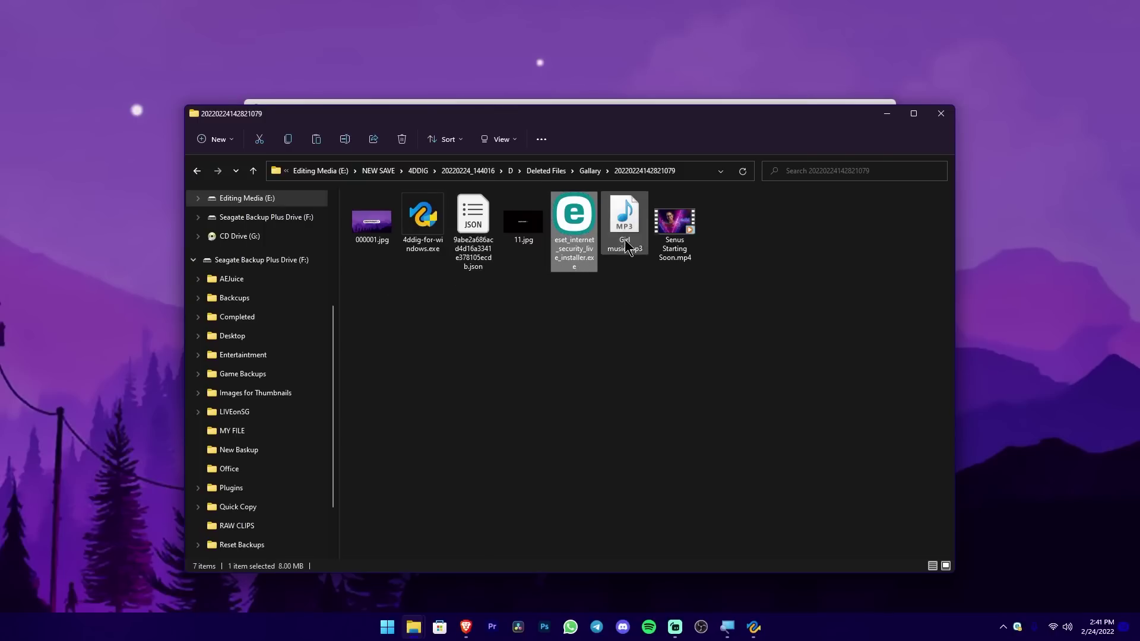
left_click(609, 254)
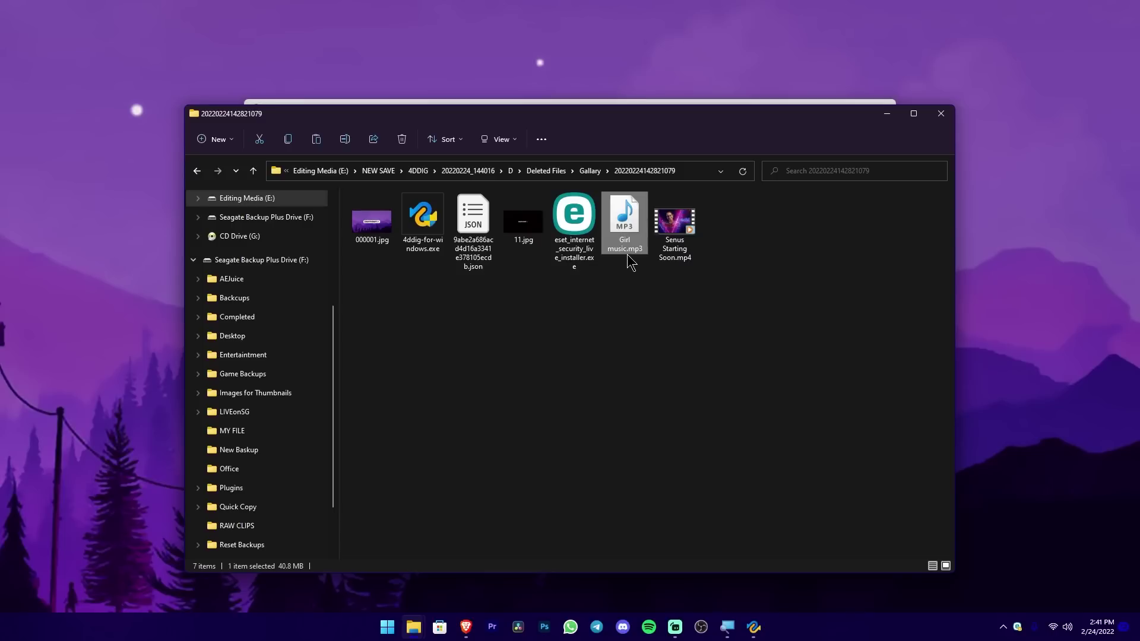
Play Girl music.mp3 to confirm it works, then close the music player
double_click(628, 233)
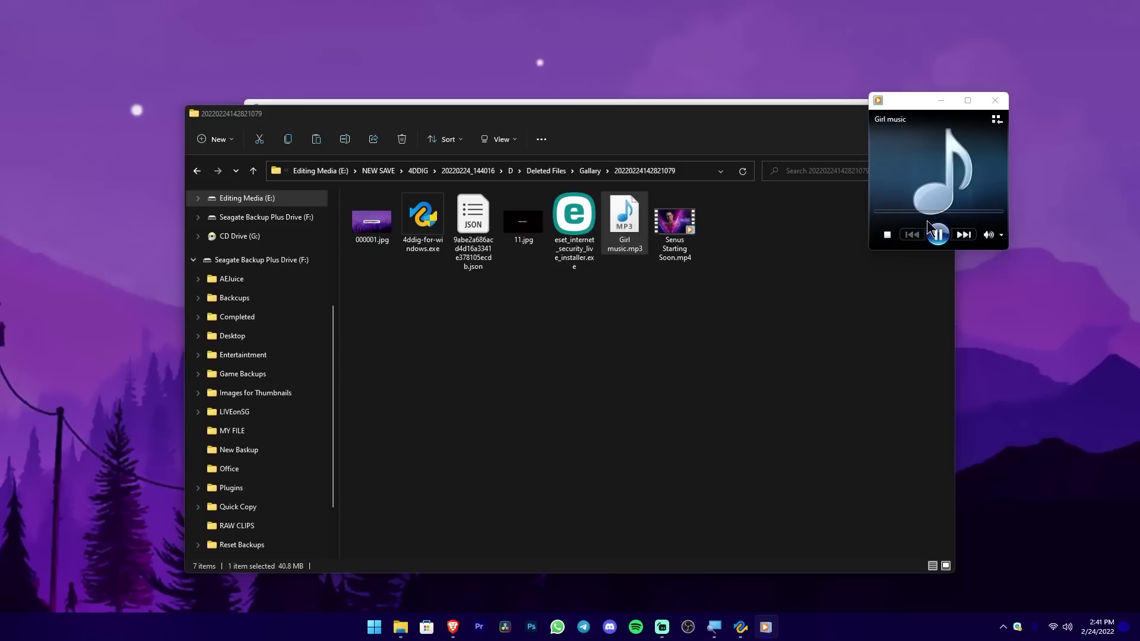
left_click(995, 107)
left_click(739, 311)
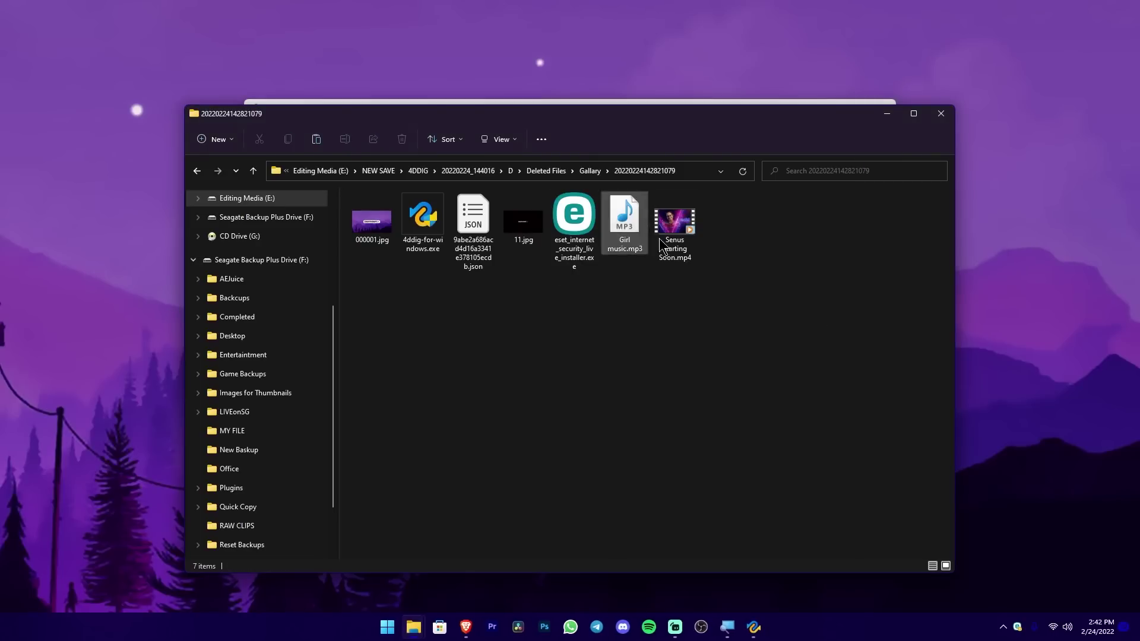
Play Senus Starting Soon.mp4, seeking to 00:49, about 3:33 and 04:08, then close it
double_click(678, 223)
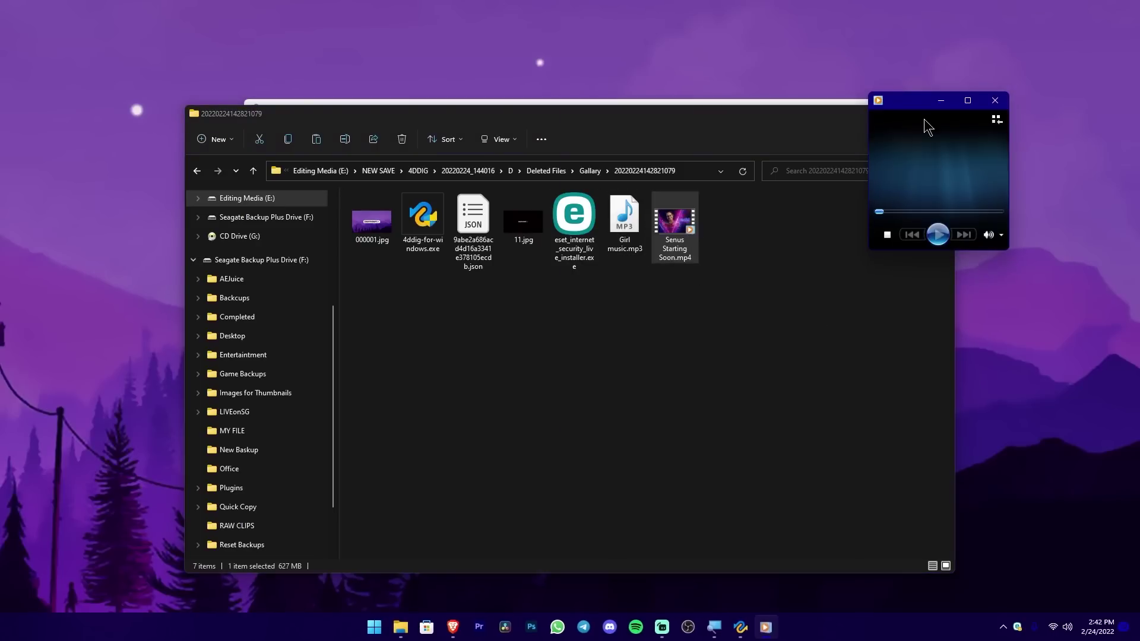
left_click(670, 392)
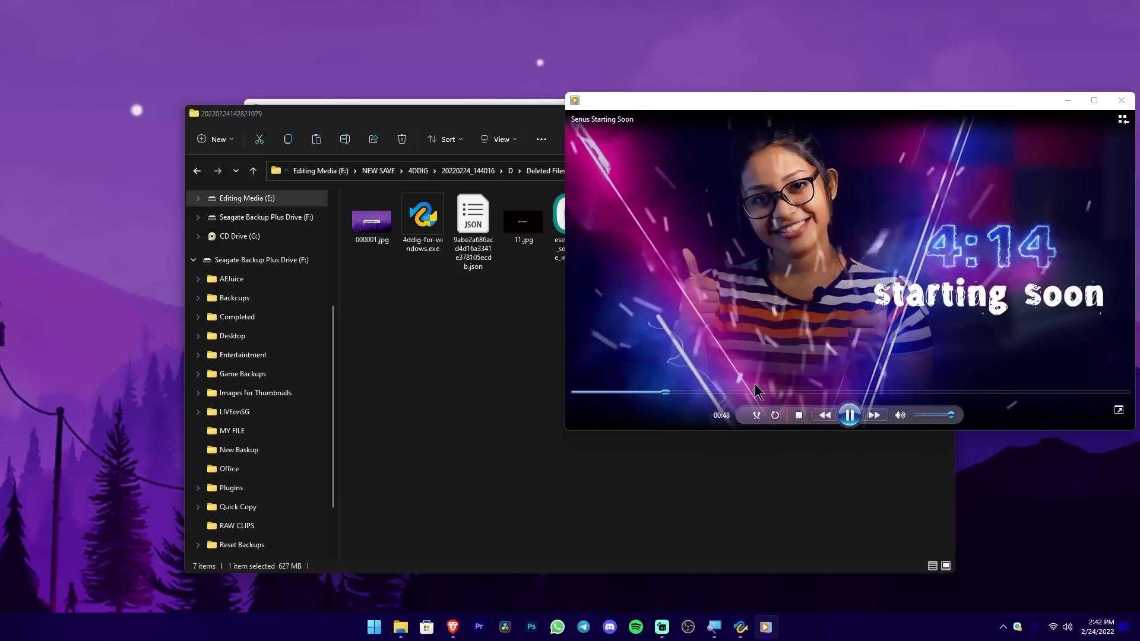
left_click(959, 392)
left_click(1036, 392)
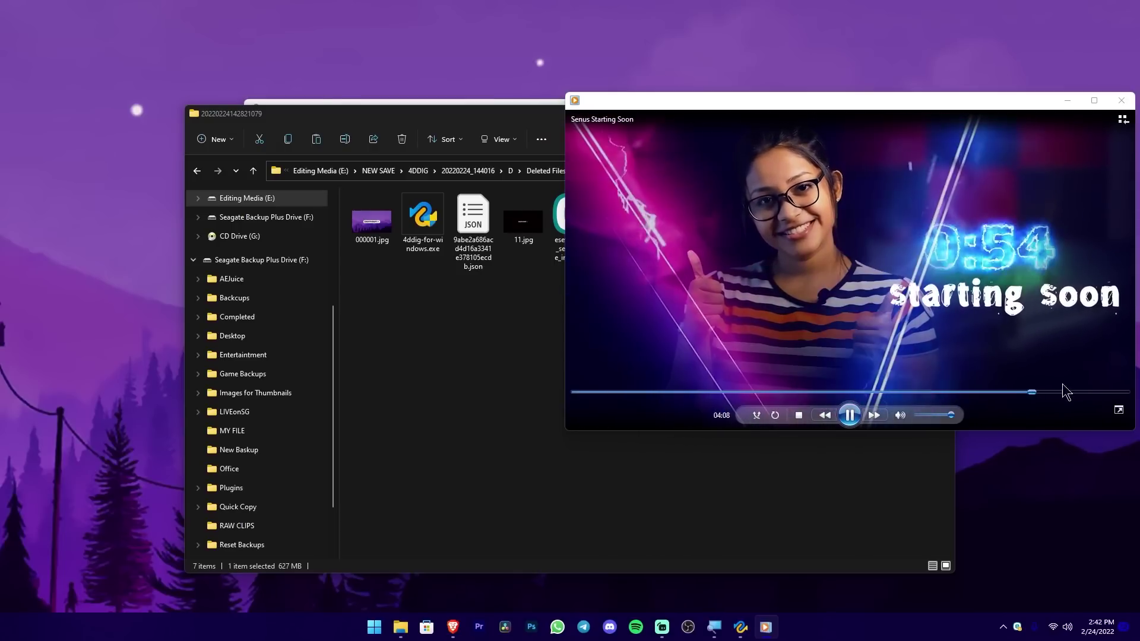
left_click(1121, 100)
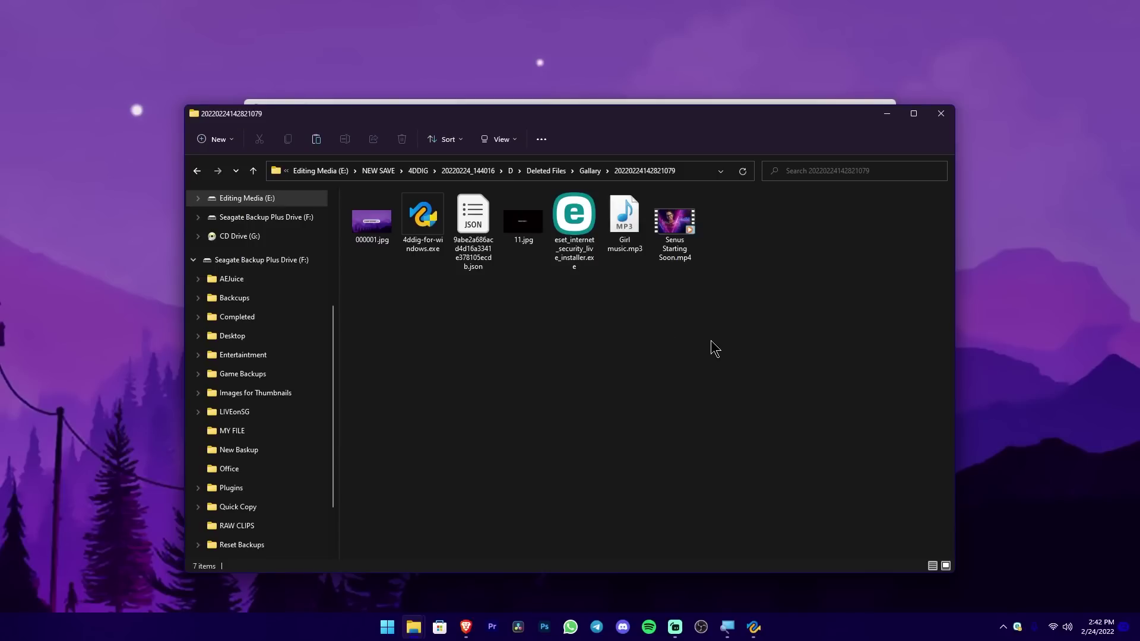
Close 4DDiG without saving scan results, answering Yes that the recovered data is available
left_click(879, 113)
left_click(882, 111)
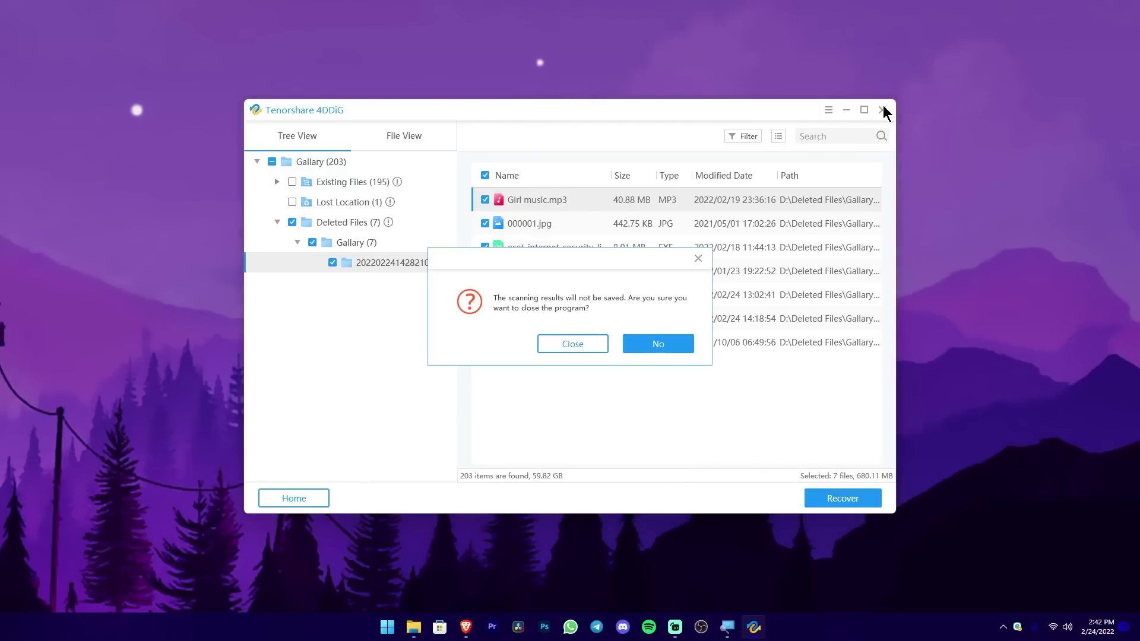
left_click(601, 341)
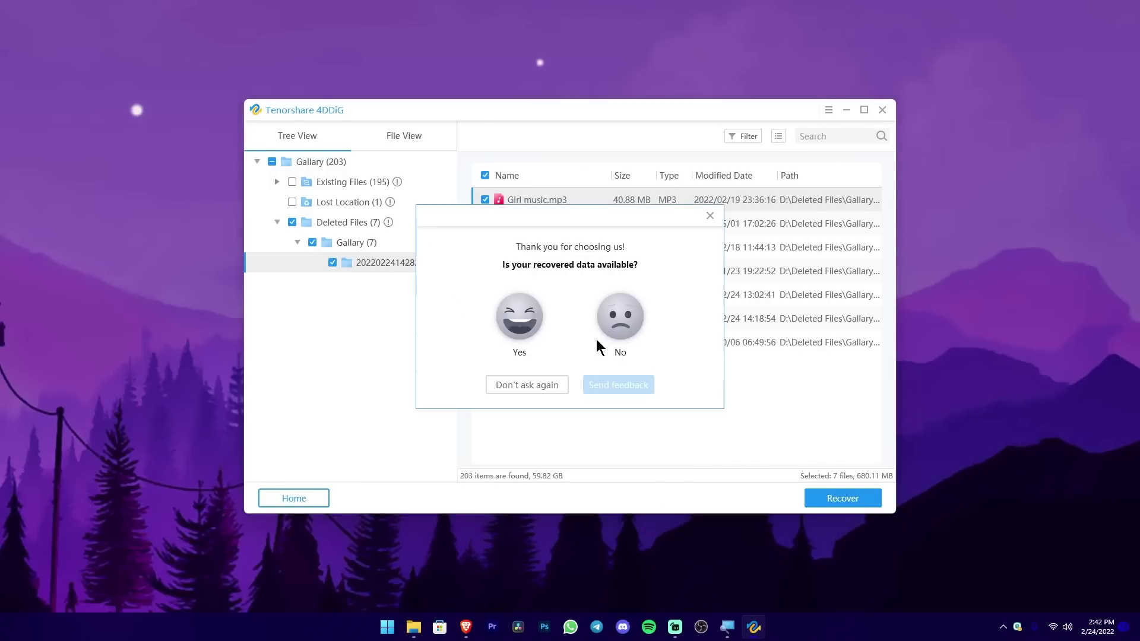
left_click(525, 321)
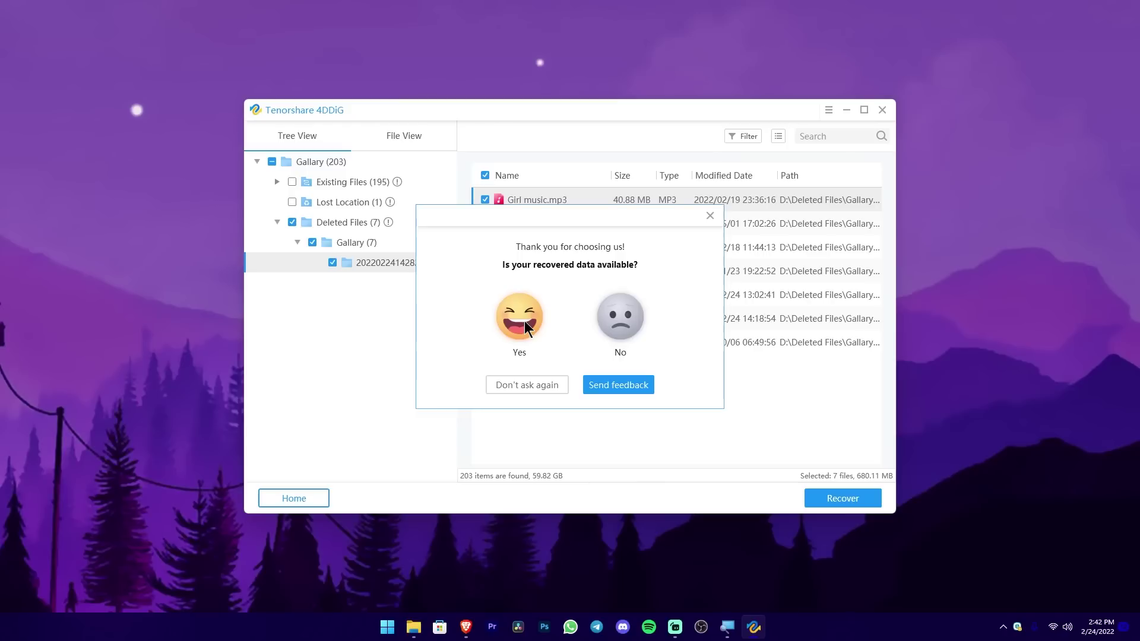
left_click(611, 383)
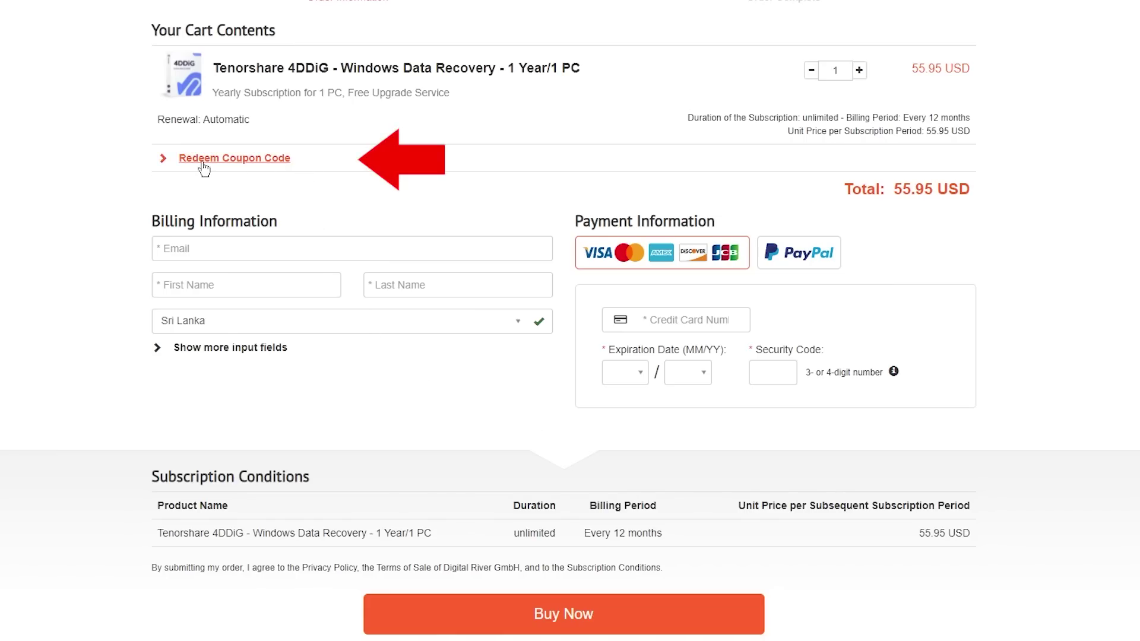
Enter the 30% off coupon code on the 4DDiG checkout and apply it to the cart
left_click(162, 159)
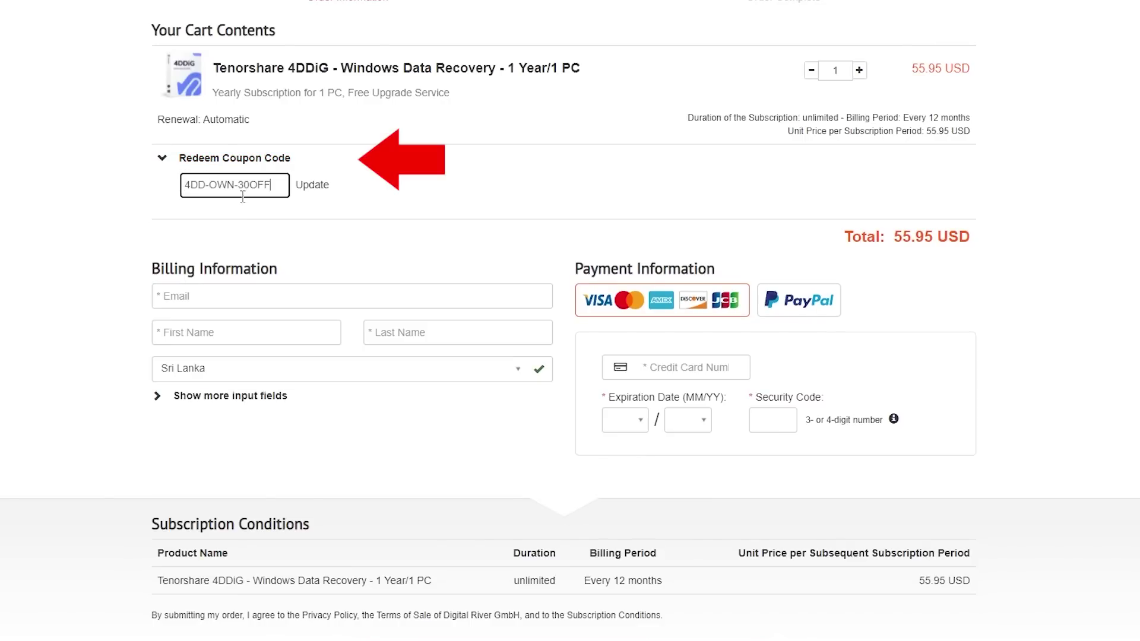
left_click(317, 185)
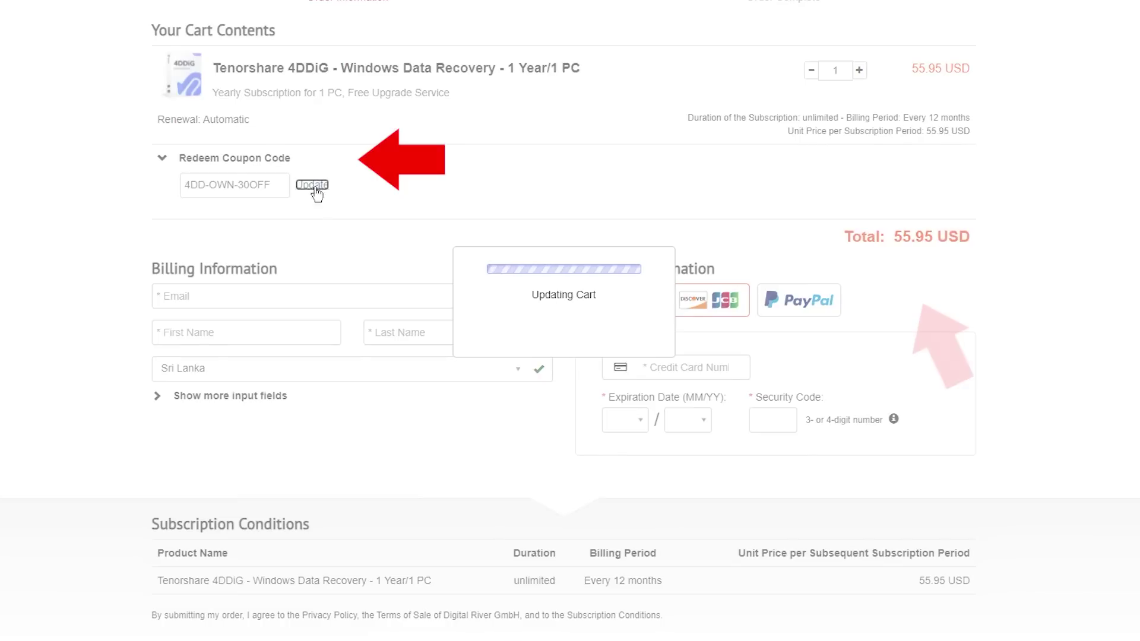